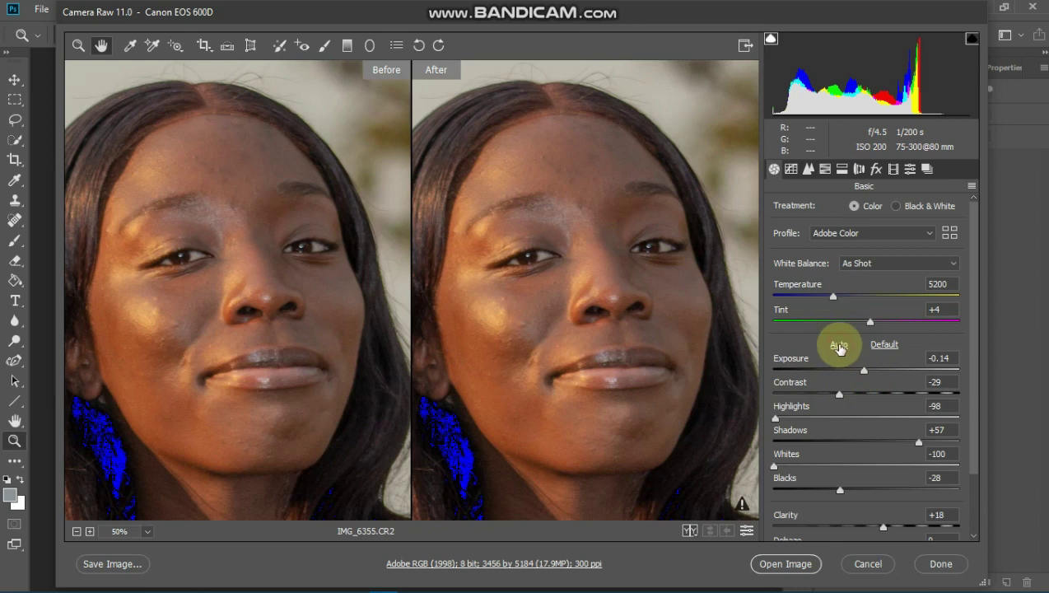
- Apply the automatic tone correction to the raw portrait and fit the before/after comparison in view
left_click(839, 347)
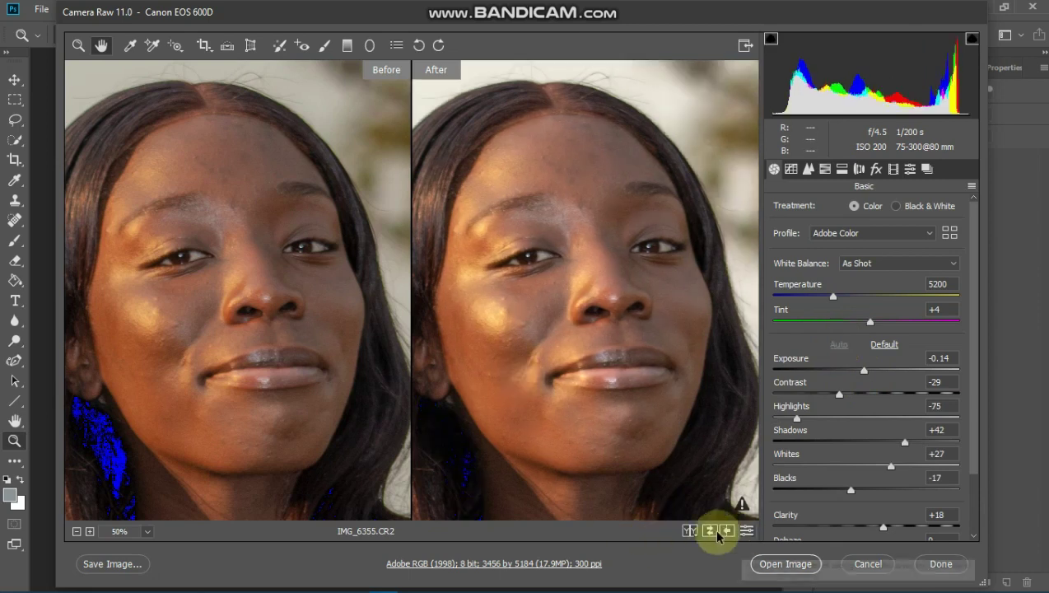
left_click(148, 531)
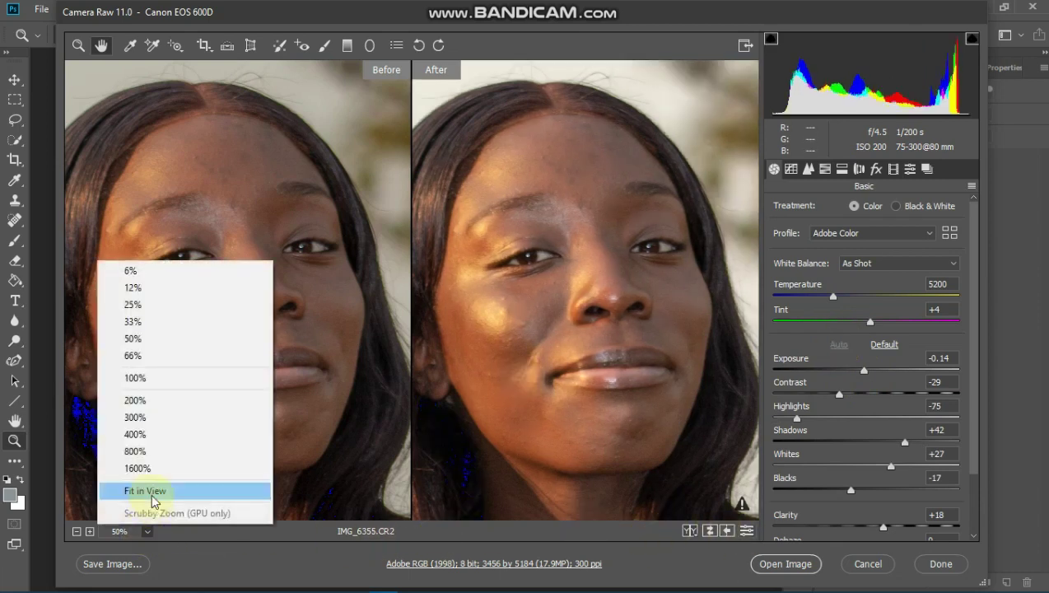
left_click(151, 492)
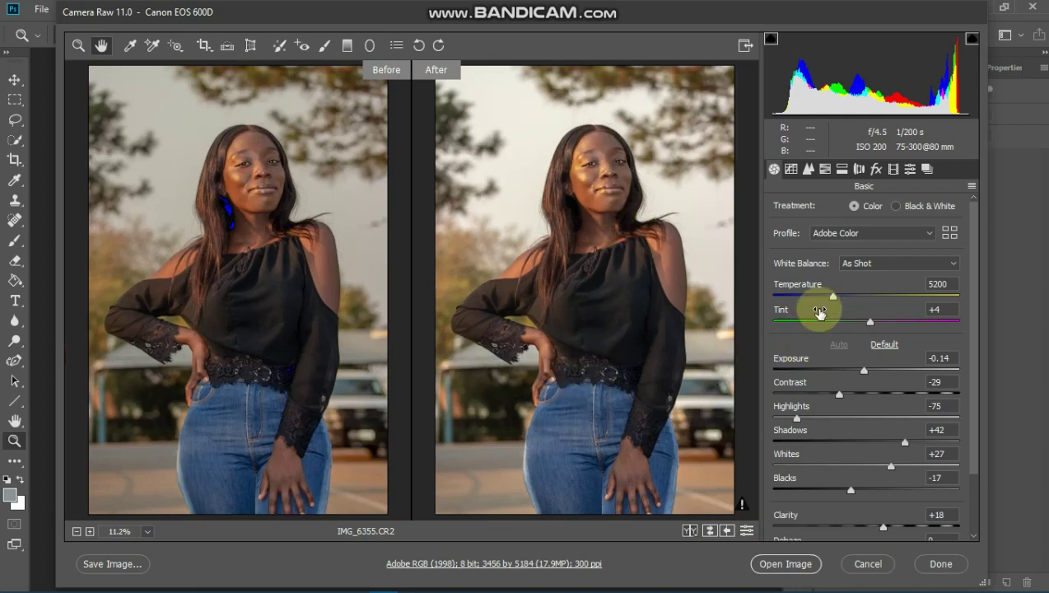
- In the HSL adjustments, set the Oranges hue to -3 and the saturation of Oranges to -5, Yellows to +49 and Greens to +100
left_click(824, 169)
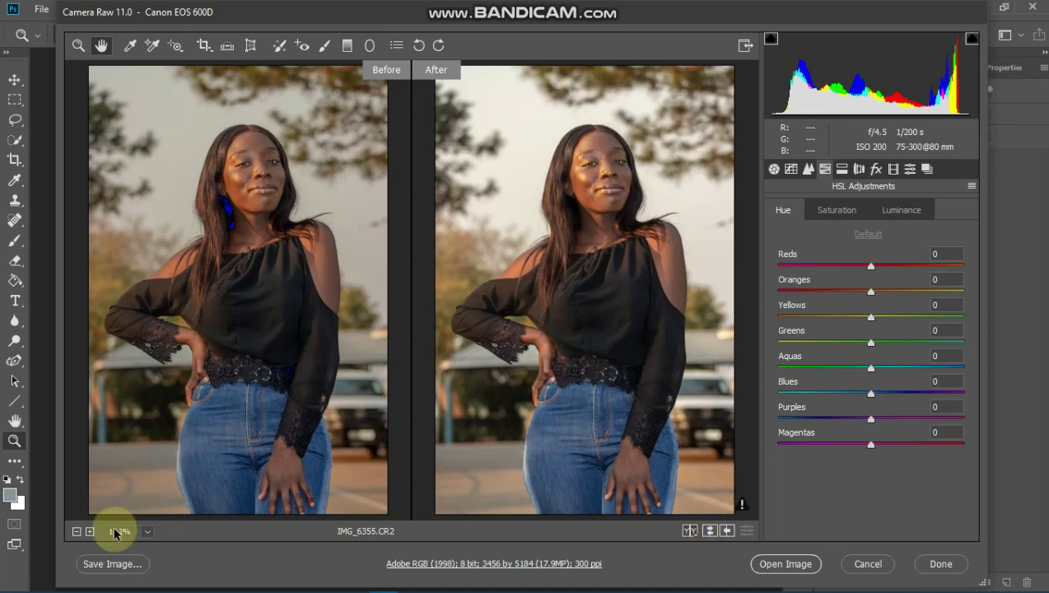
left_click_drag(887, 295, 866, 290)
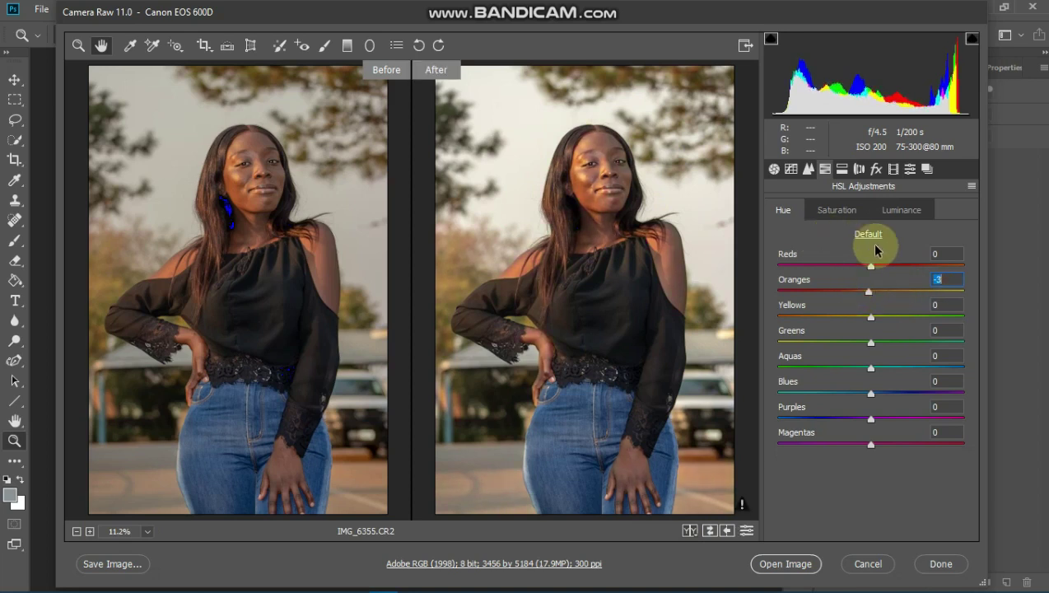
left_click(835, 210)
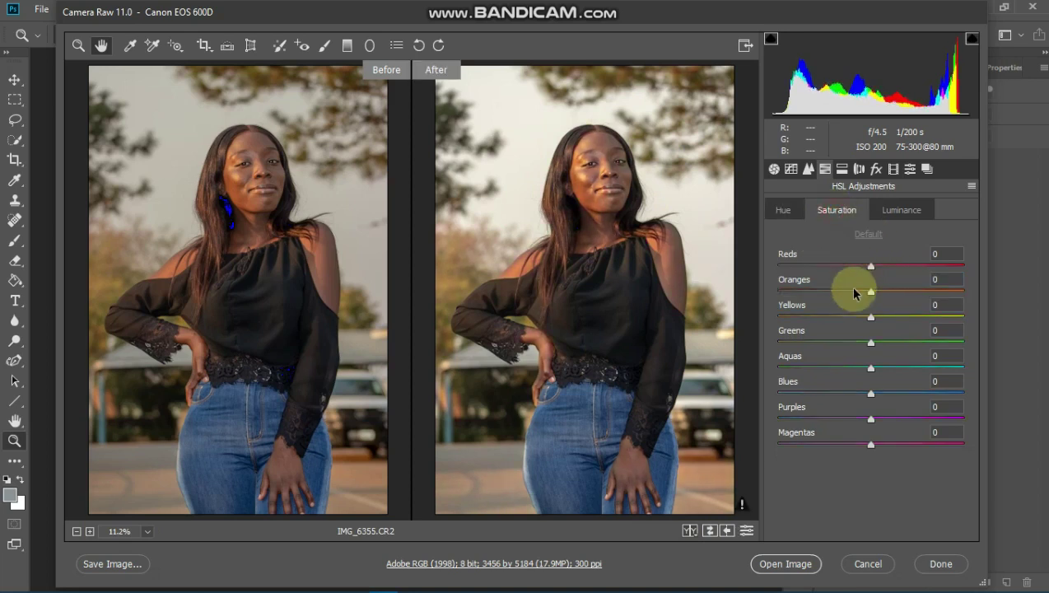
left_click_drag(854, 295, 976, 354)
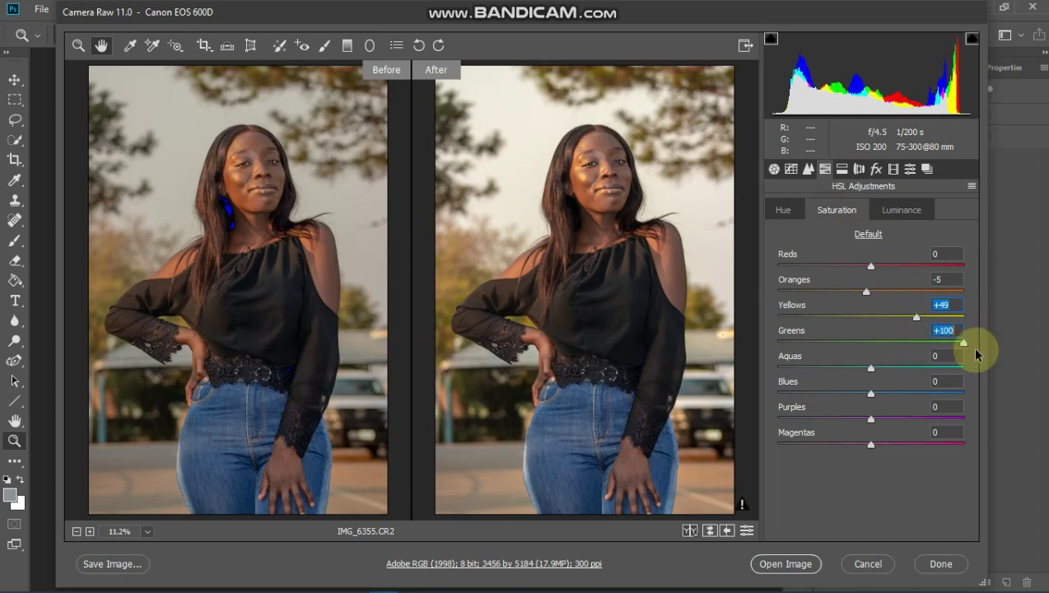
- Set the HSL hue of Greens to +100, Aquas to -100 and Yellows to +100
left_click(783, 210)
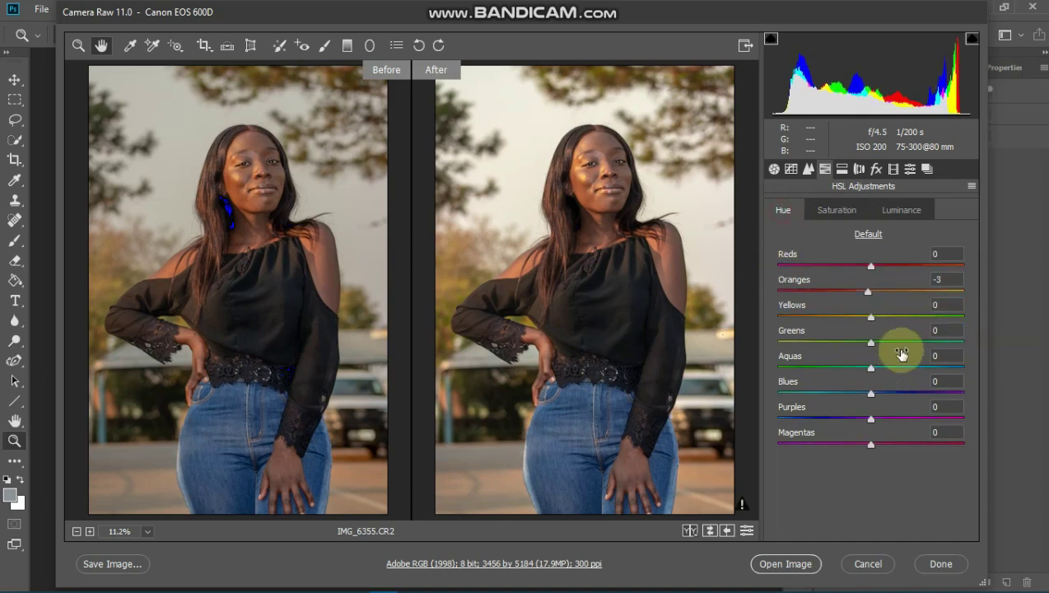
left_click_drag(907, 350, 965, 355)
left_click_drag(870, 367, 740, 375)
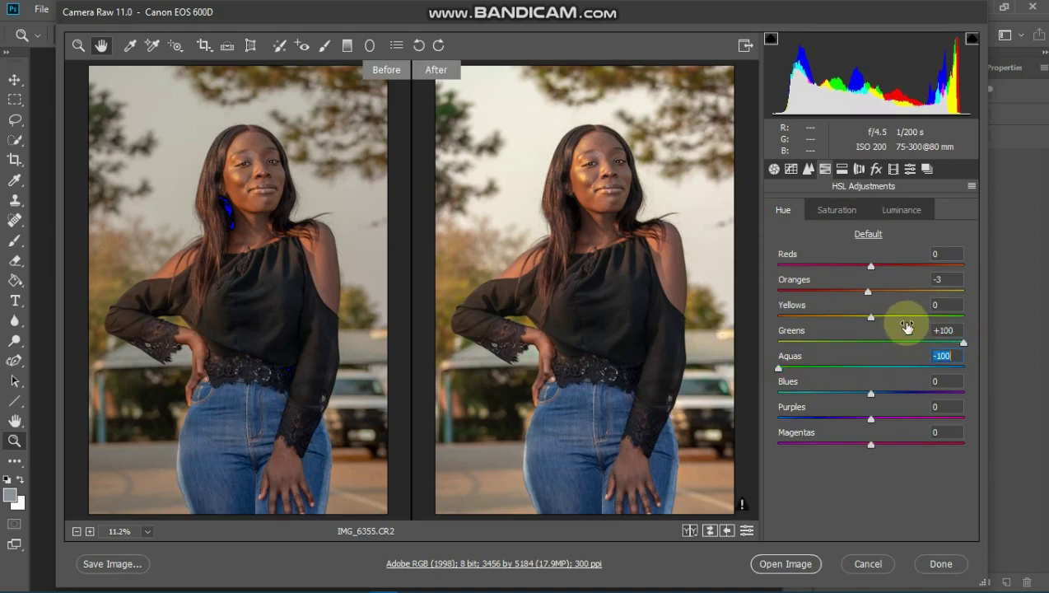
left_click_drag(927, 320, 990, 331)
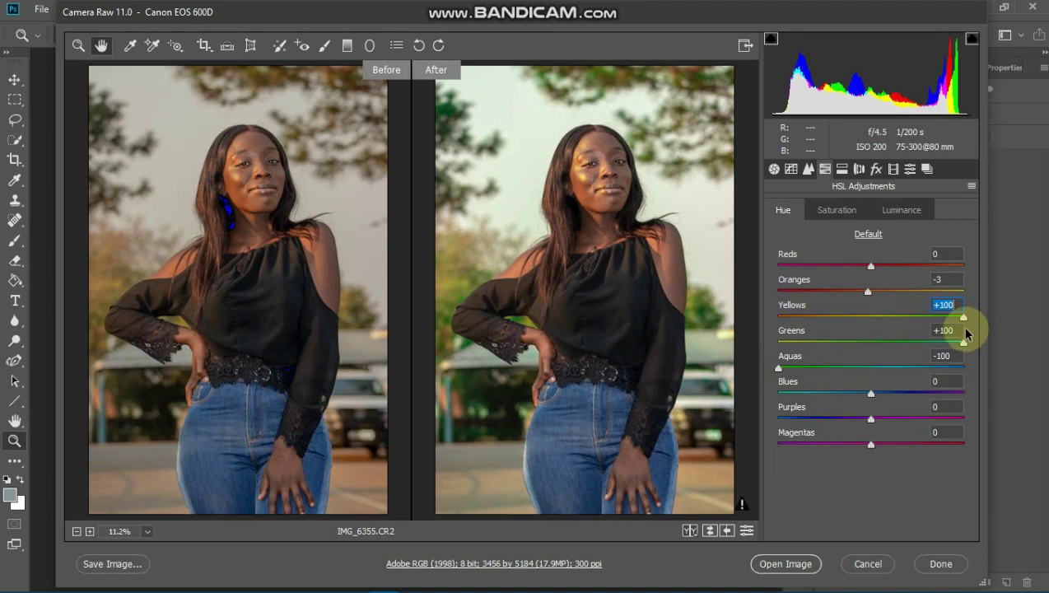
- Set the HSL saturation of Oranges to 0, Purples to -20, Magentas to -15, Greens to +9 and Blues to +58
left_click(838, 211)
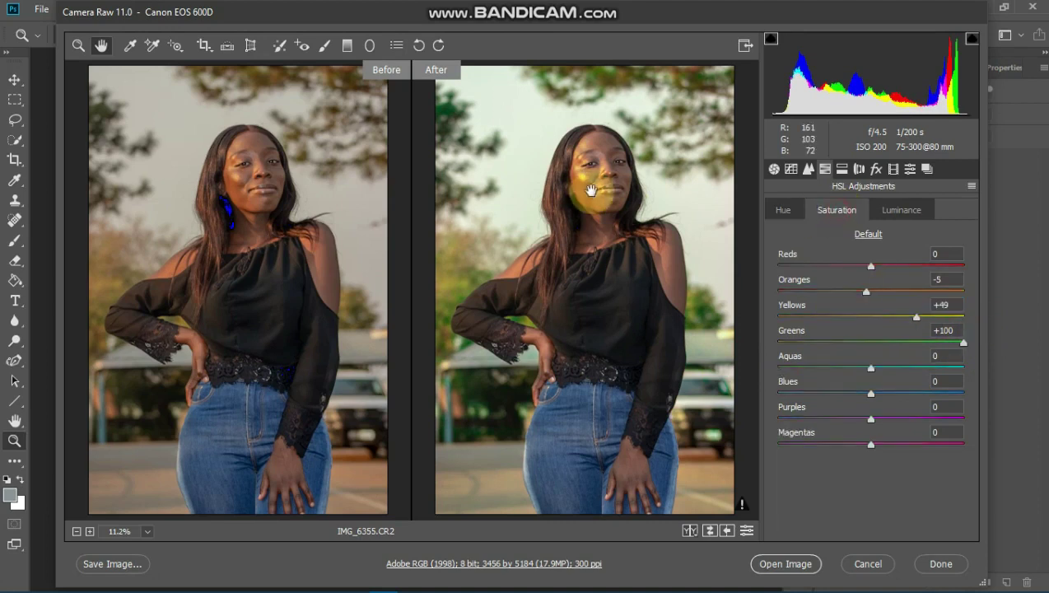
left_click_drag(870, 297, 876, 297)
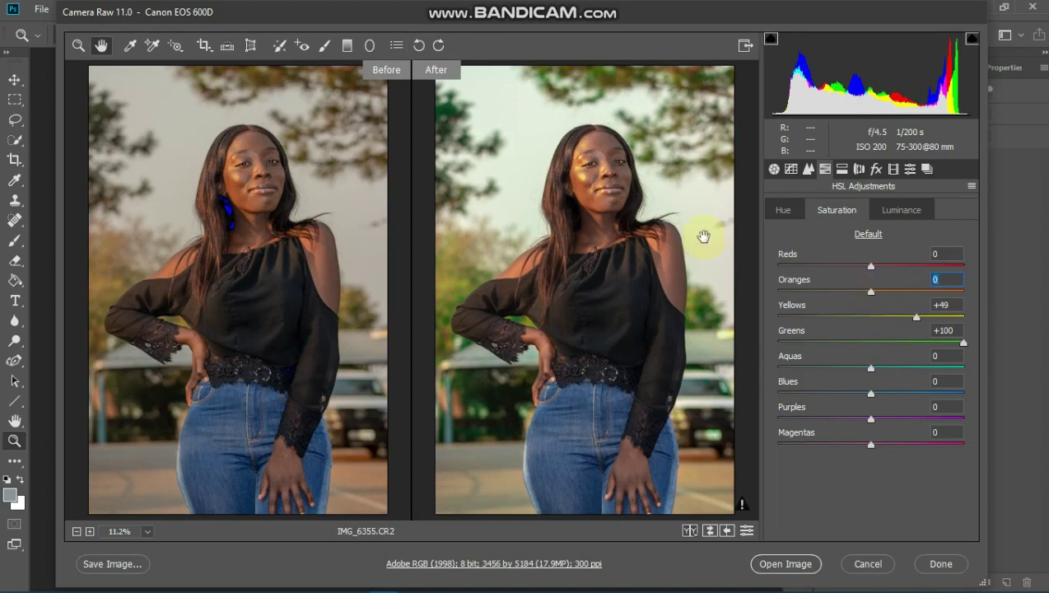
left_click(853, 419)
left_click(856, 445)
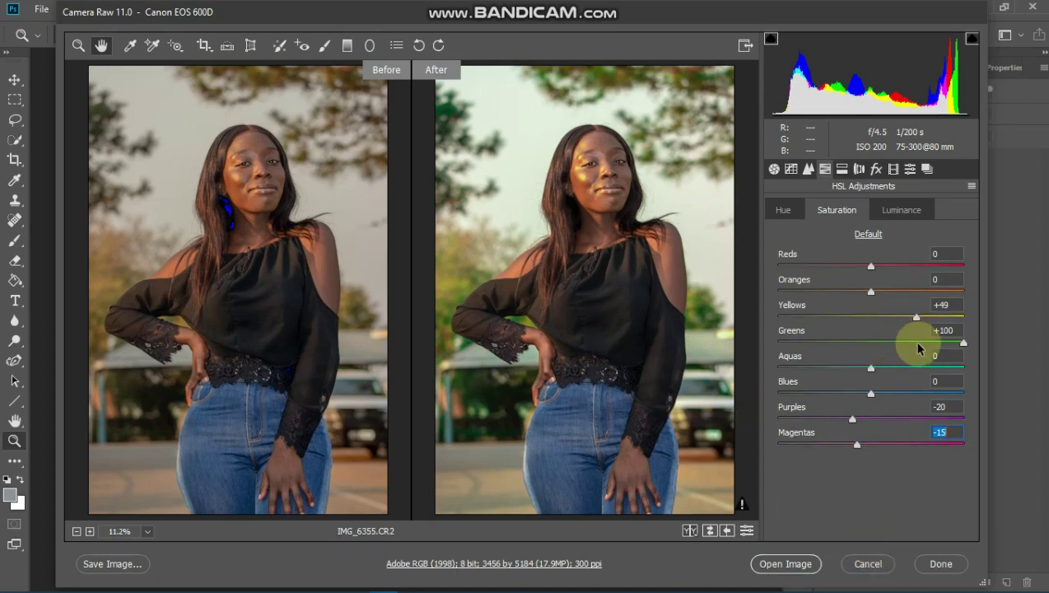
left_click_drag(924, 346, 880, 350)
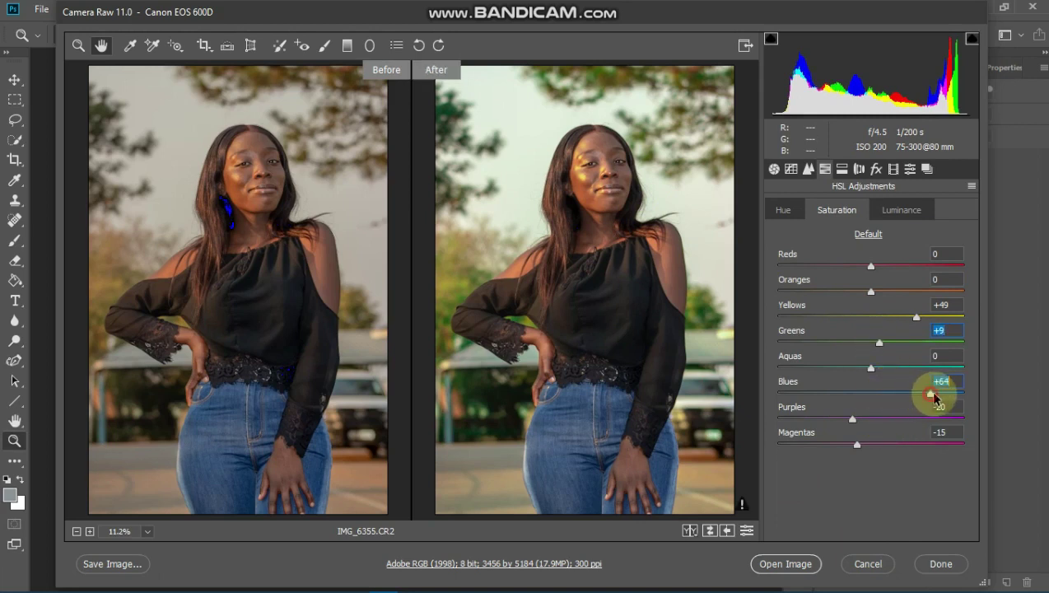
left_click(933, 395)
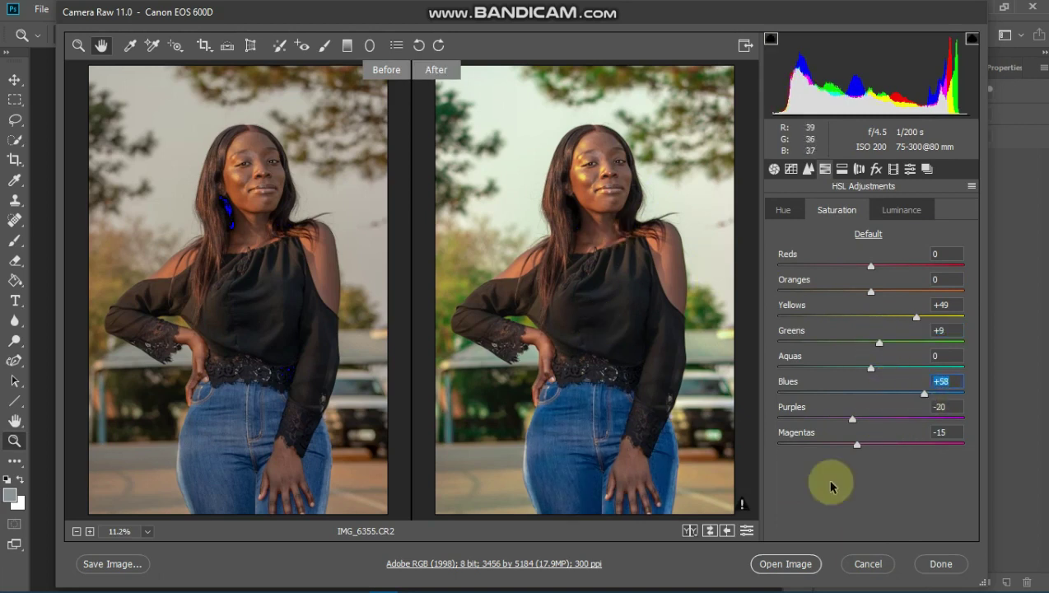
- Open the developed raw image as a document and duplicate the Background layer
left_click(793, 566)
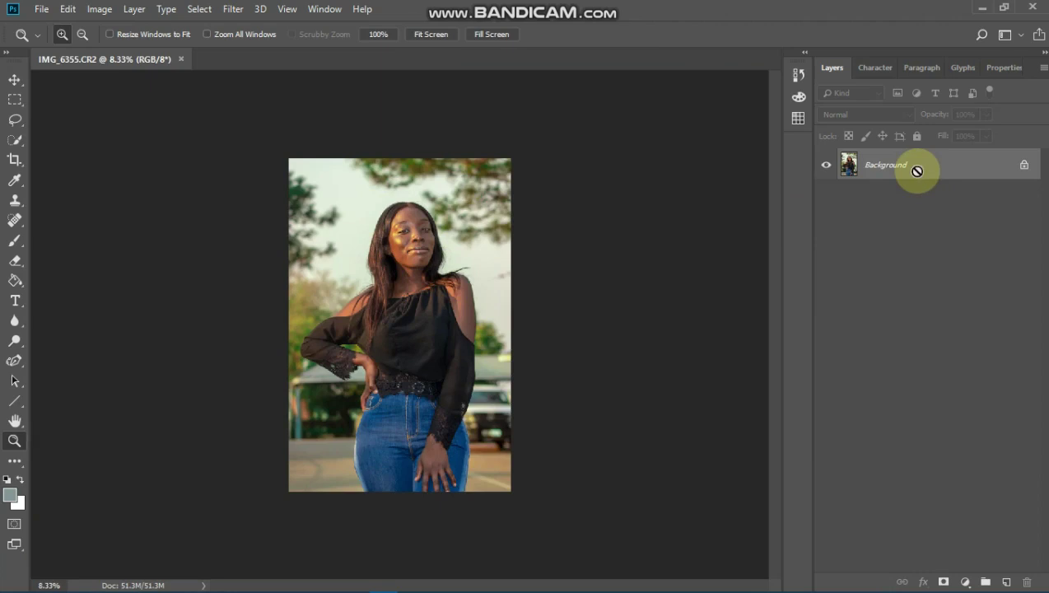
key("ctrl+j")
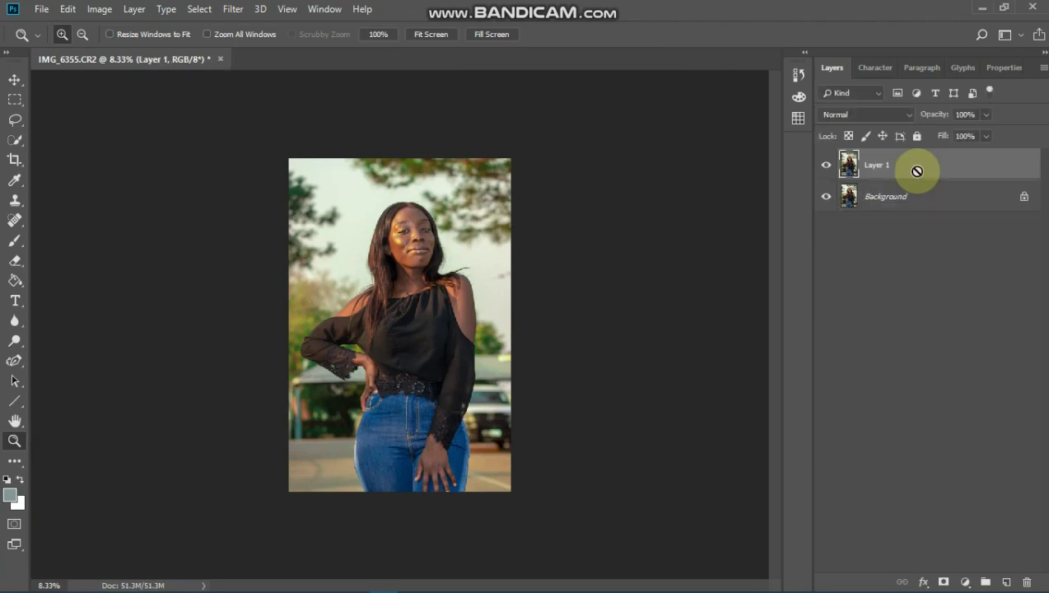
- Remove the blemishes on the temple, cheek and under the eye with the Spot Healing Brush at size 30
left_click_drag(365, 191, 489, 368)
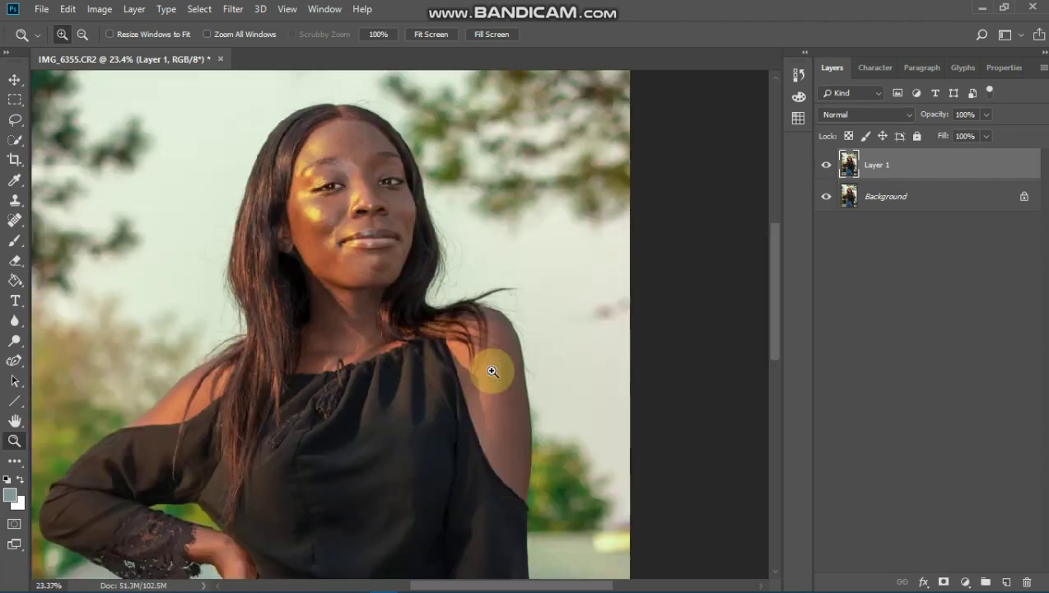
mouse_move(246, 105)
left_mouse_down()
mouse_move(469, 292)
mouse_move(472, 312)
left_mouse_up()
mouse_move(231, 113)
left_mouse_down()
mouse_move(297, 130)
mouse_move(546, 257)
mouse_move(594, 532)
left_mouse_up()
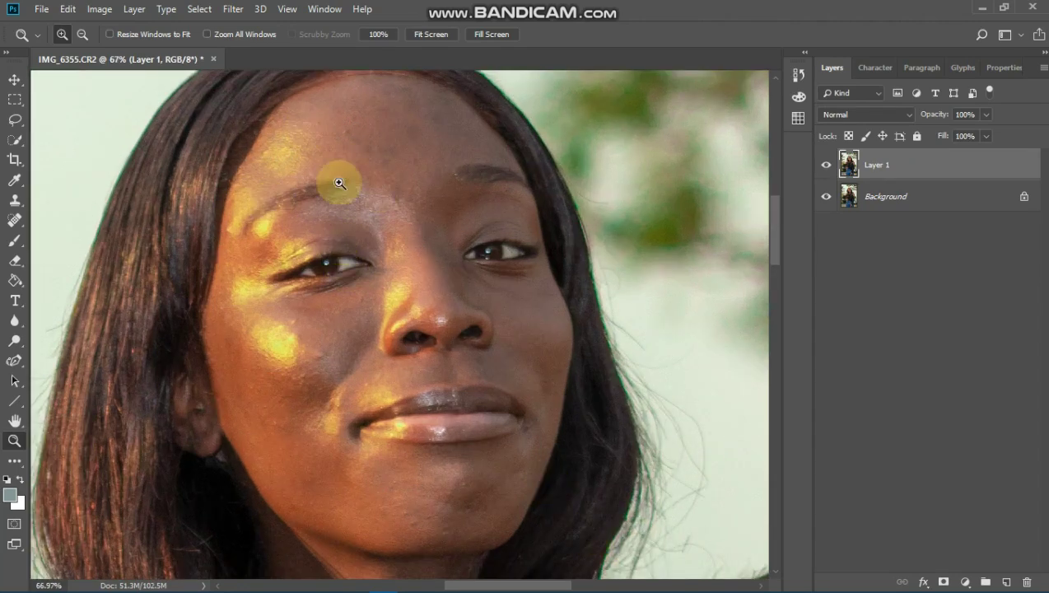
left_click(12, 221)
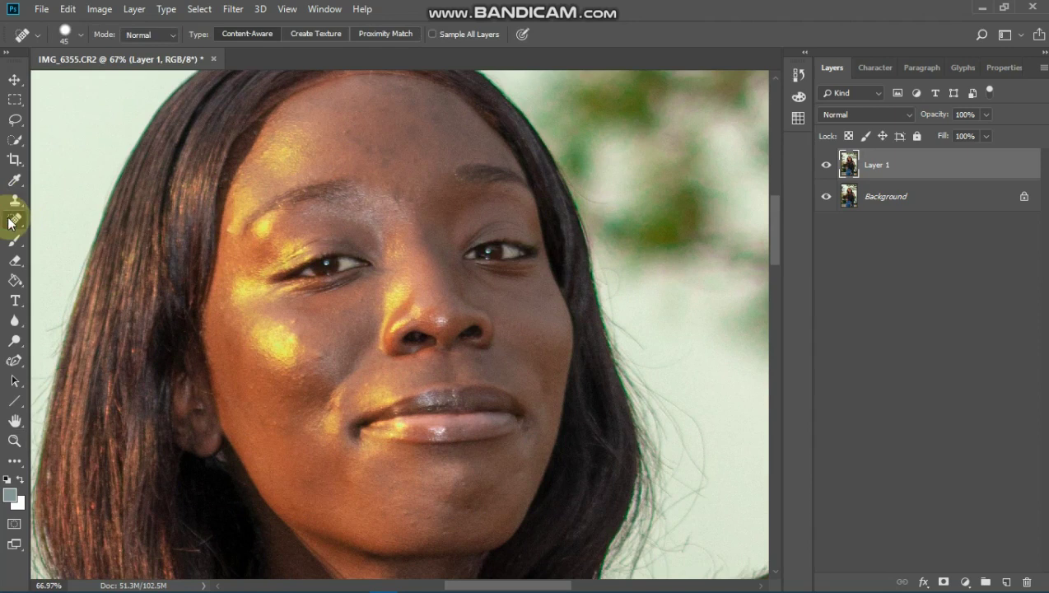
right_click(28, 221)
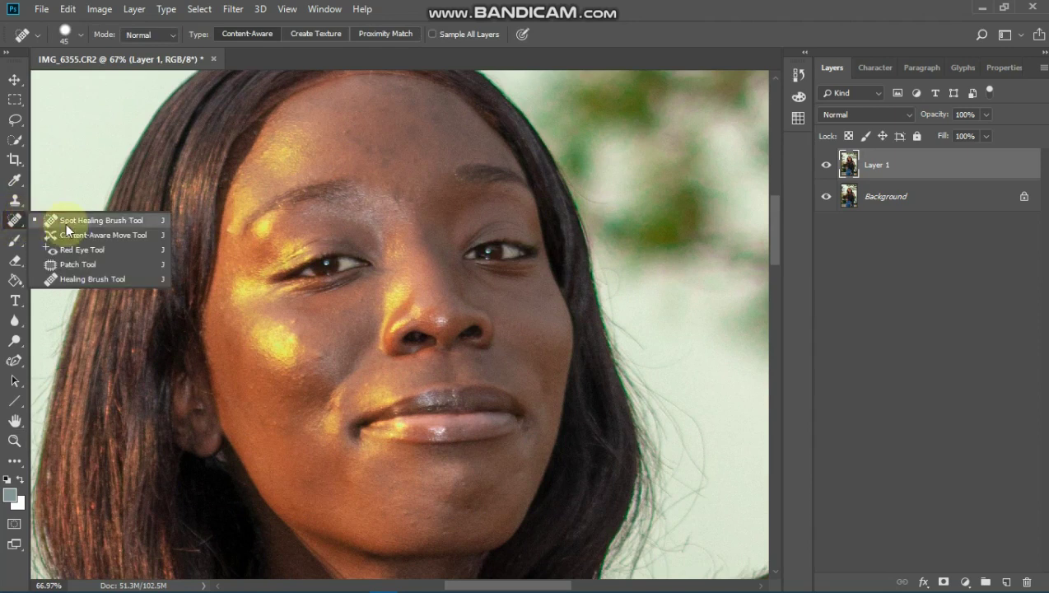
left_click(123, 220)
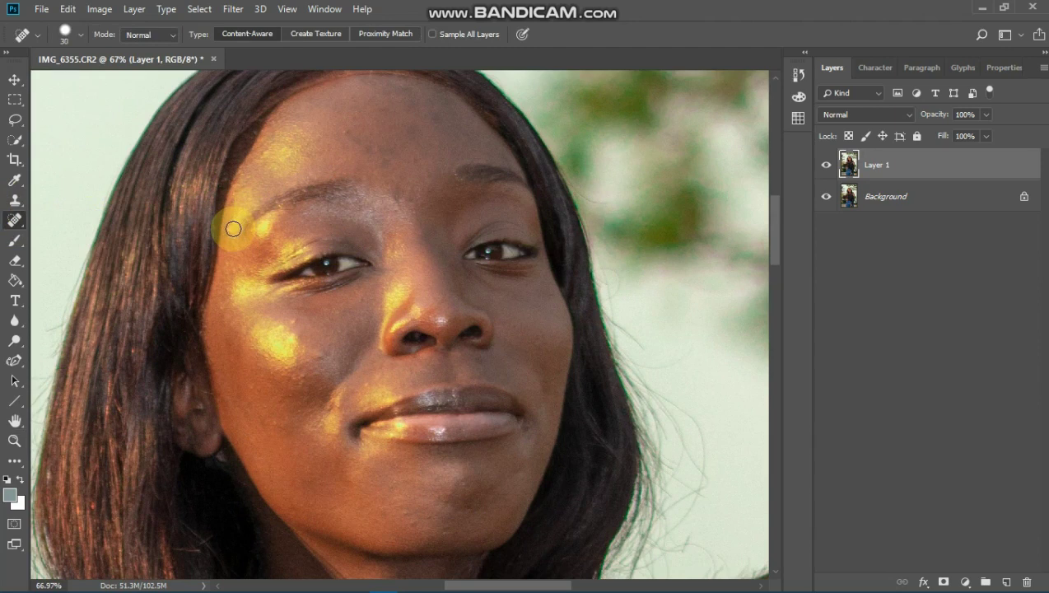
left_click(229, 229)
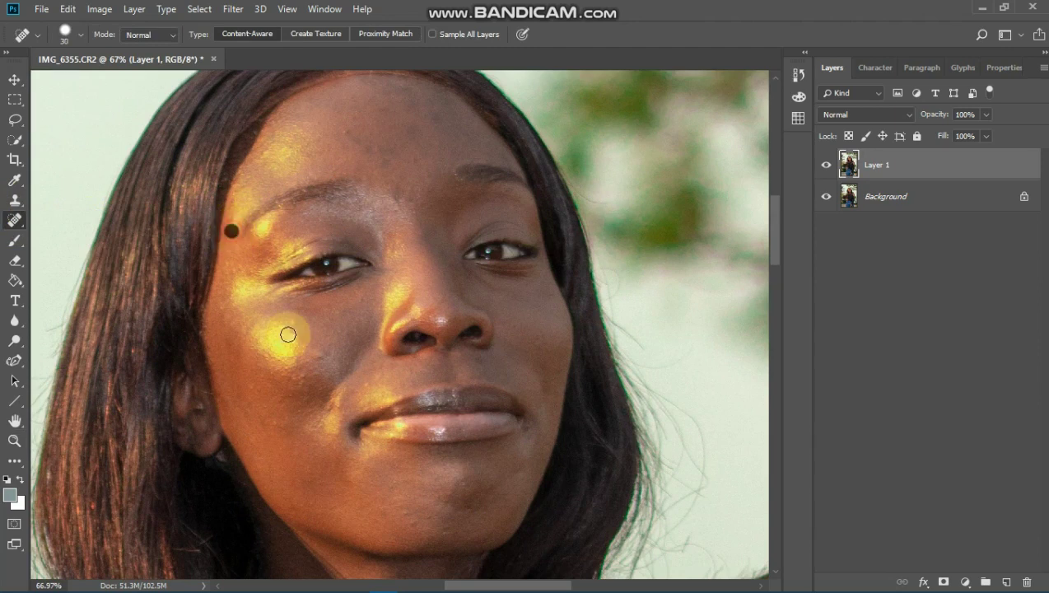
left_click(319, 357)
left_click(359, 299)
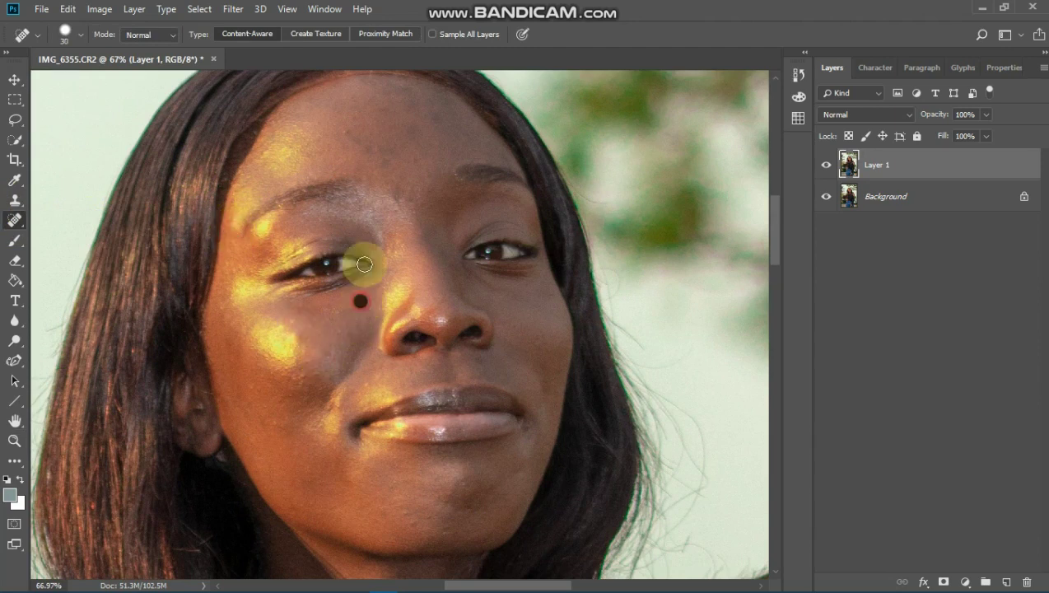
- Remove the dark spots across the forehead with the Spot Healing Brush
left_click(347, 129)
left_click(410, 161)
left_click(379, 119)
left_click(368, 163)
left_click(379, 157)
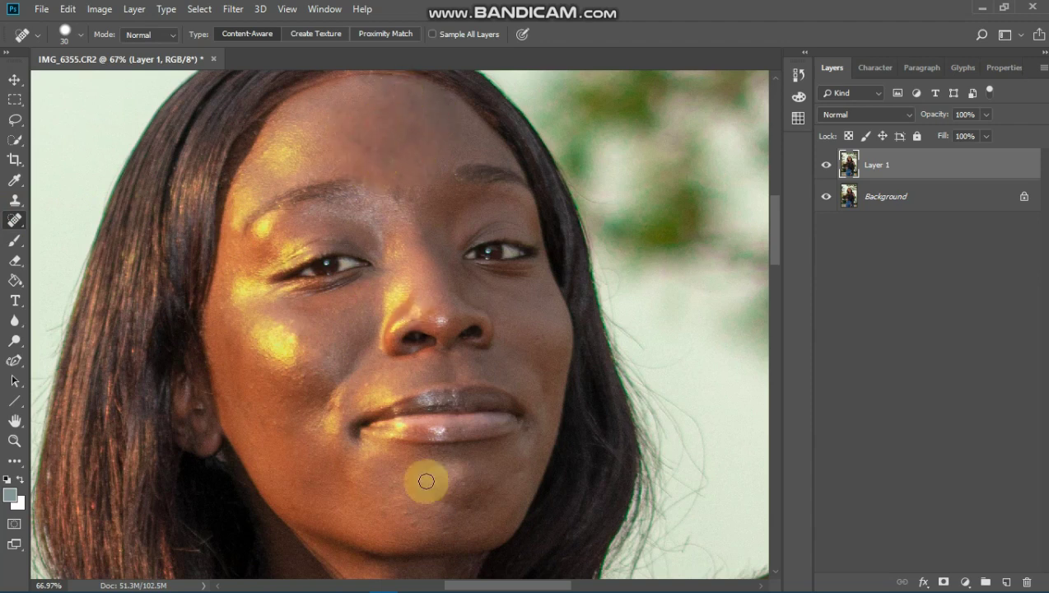
- Heal the remaining face blemishes on the chin, cheek, around the mouth, above the upper lip and on the forehead
left_click(430, 517)
left_click(459, 485)
left_click(446, 519)
left_click(274, 424)
left_click(362, 383)
left_click(340, 407)
left_click(480, 364)
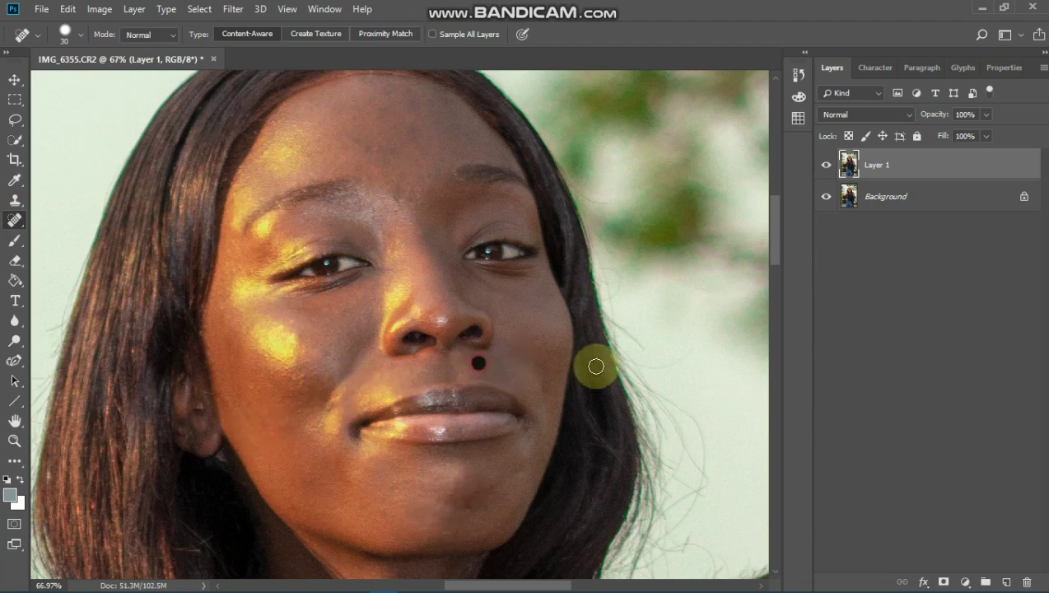
left_click(374, 149)
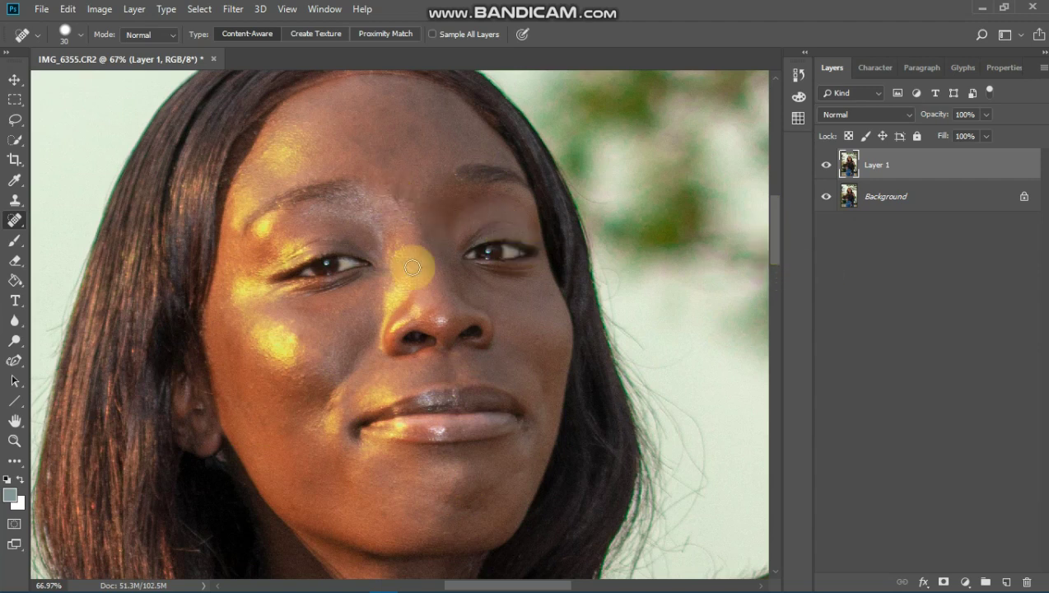
- Heal a blemish on the bare upper arm with the Spot Healing Brush
scroll(745, 293, "down", 5)
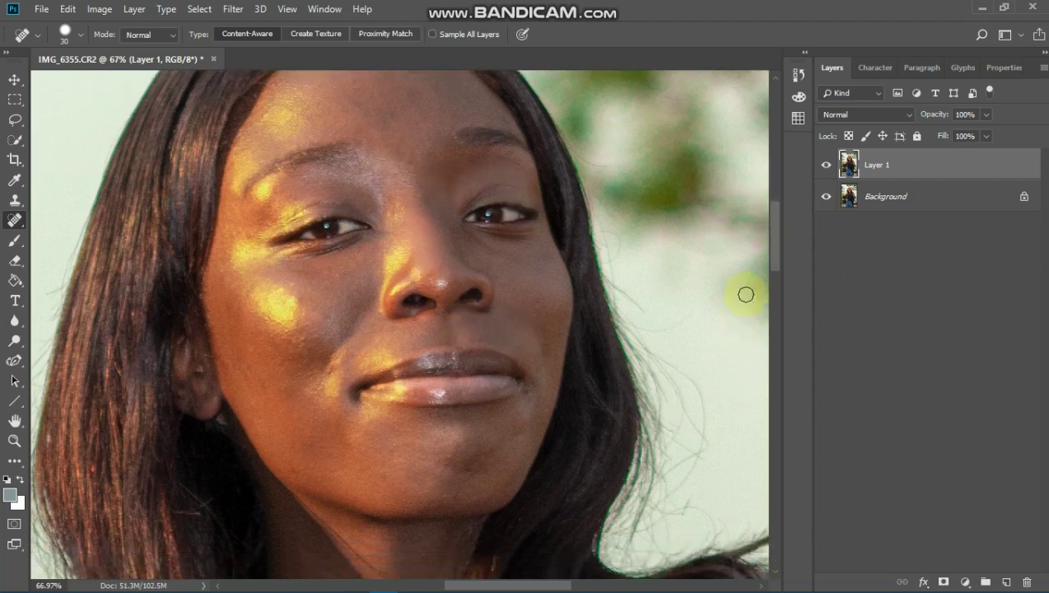
left_click_drag(781, 250, 780, 303)
left_click_drag(510, 582, 602, 583)
left_click_drag(773, 298, 777, 342)
left_click(424, 324)
- Heal the blemishes on the wrist and the hand resting on the hip
left_click_drag(544, 583, 383, 583)
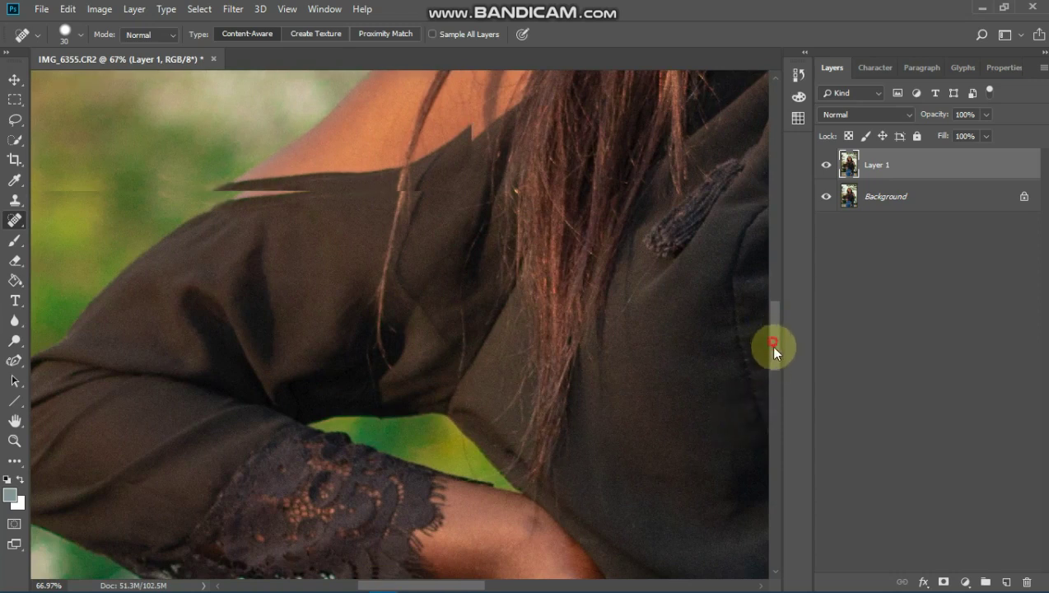
left_click_drag(775, 347, 774, 371)
left_click(531, 325)
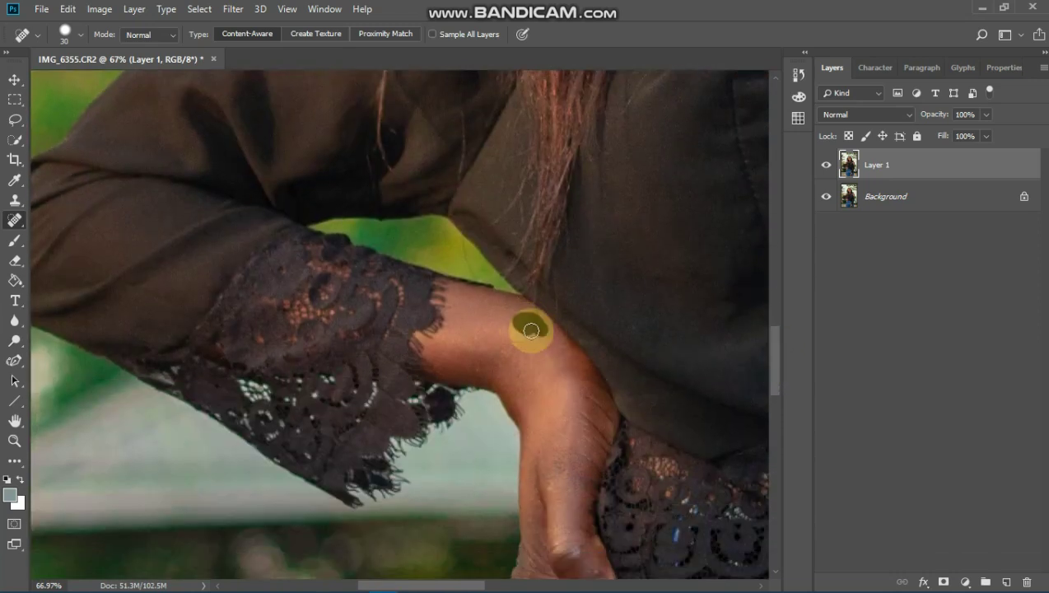
left_click_drag(774, 369, 774, 397)
left_click_drag(606, 387, 577, 398)
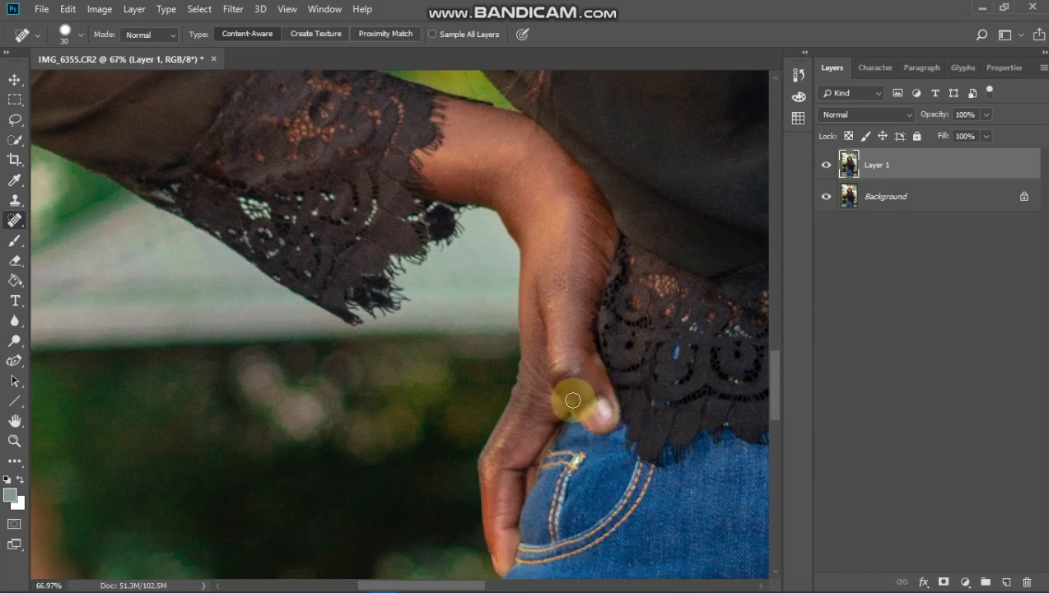
left_click(556, 182)
left_click(527, 149)
left_click(512, 198)
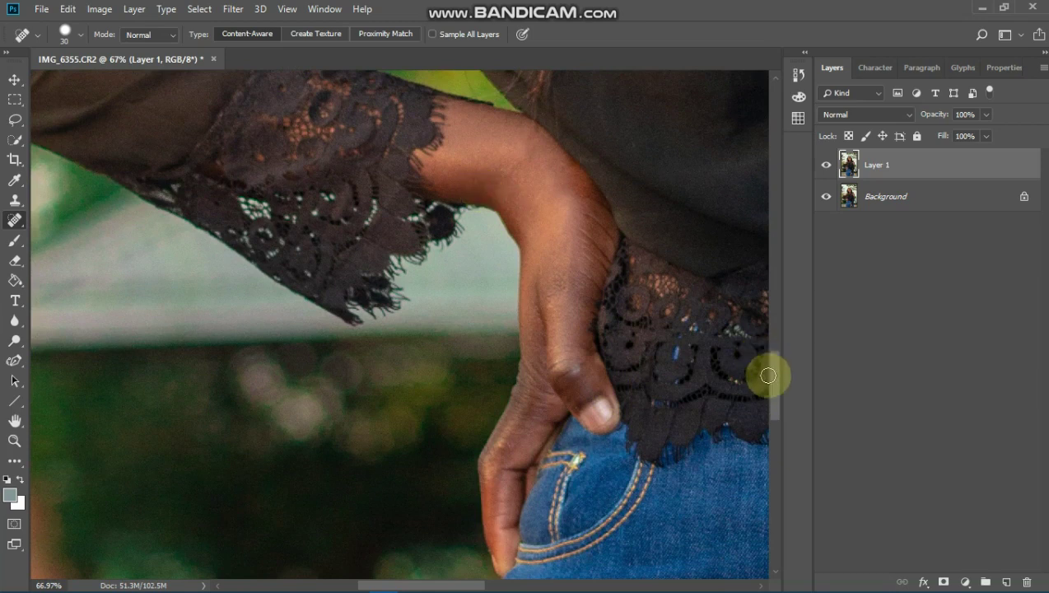
- Fit the whole image on screen and compare before and after by toggling the retouched layer's visibility
left_click_drag(775, 381, 775, 273)
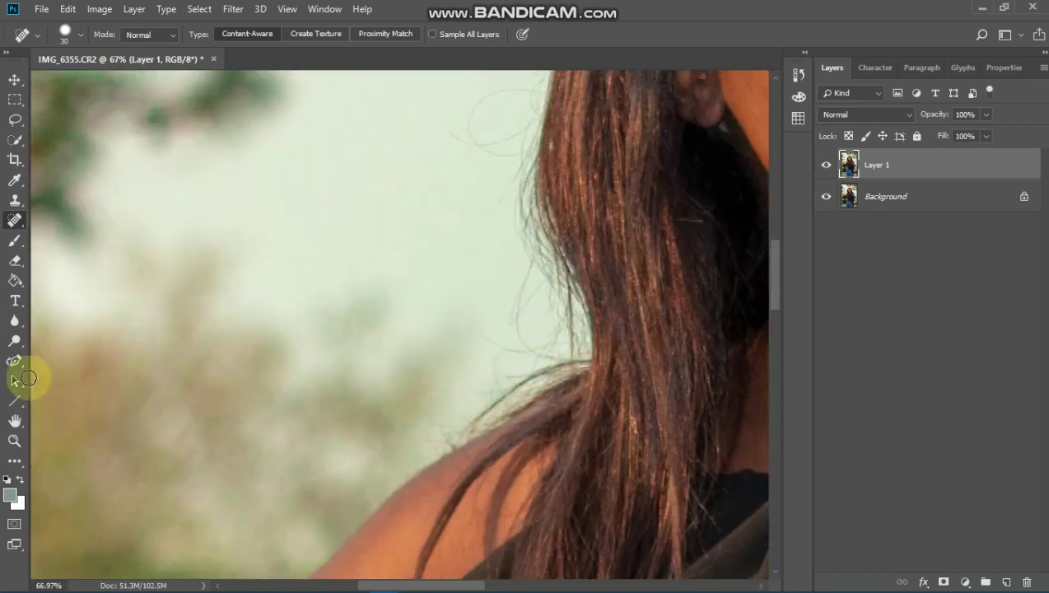
left_click(14, 441)
left_click(428, 34)
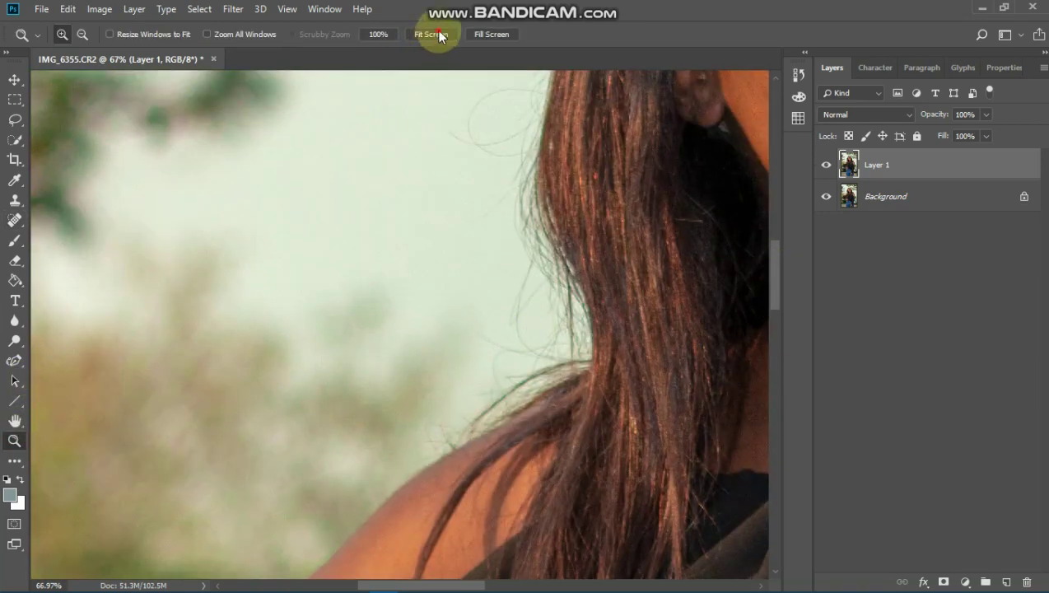
left_click(827, 166)
left_click(827, 166)
left_click(826, 166)
left_click(827, 166)
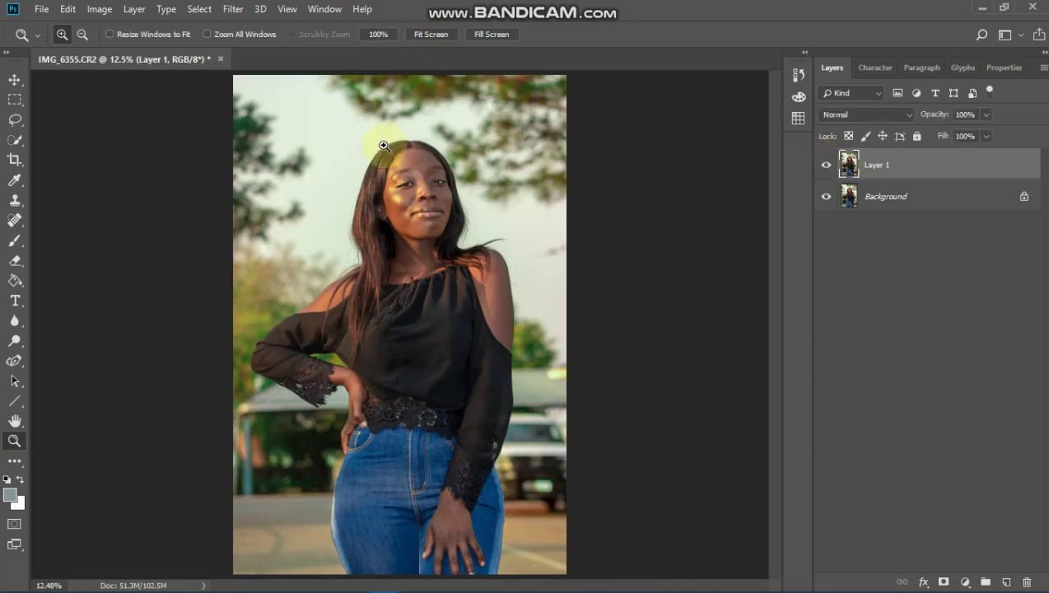
- Zoom in on the face and compare the skin before and after by toggling Layer 1's visibility
left_click(480, 179)
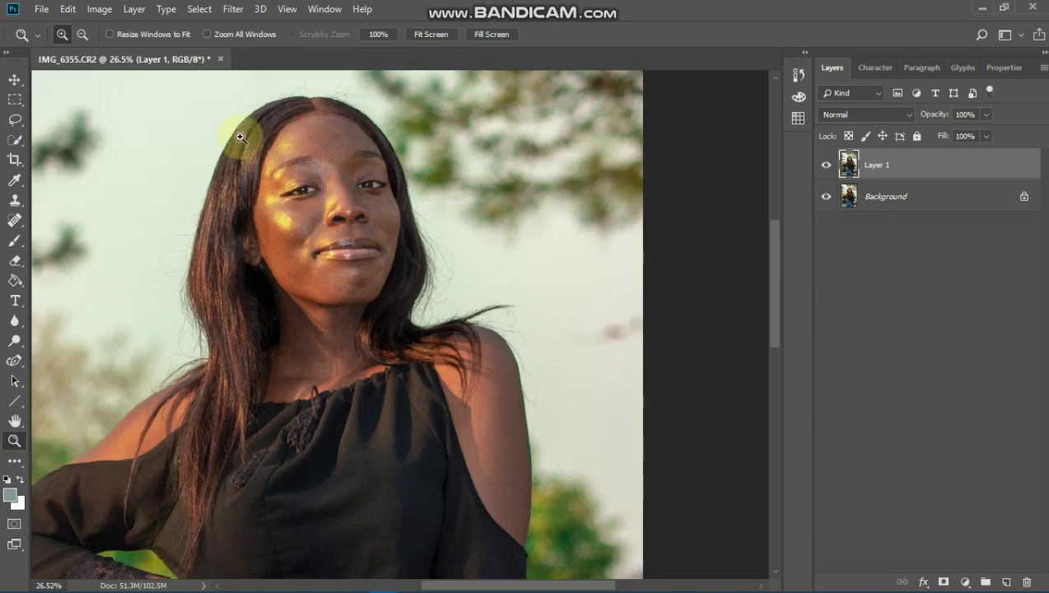
left_click(438, 314)
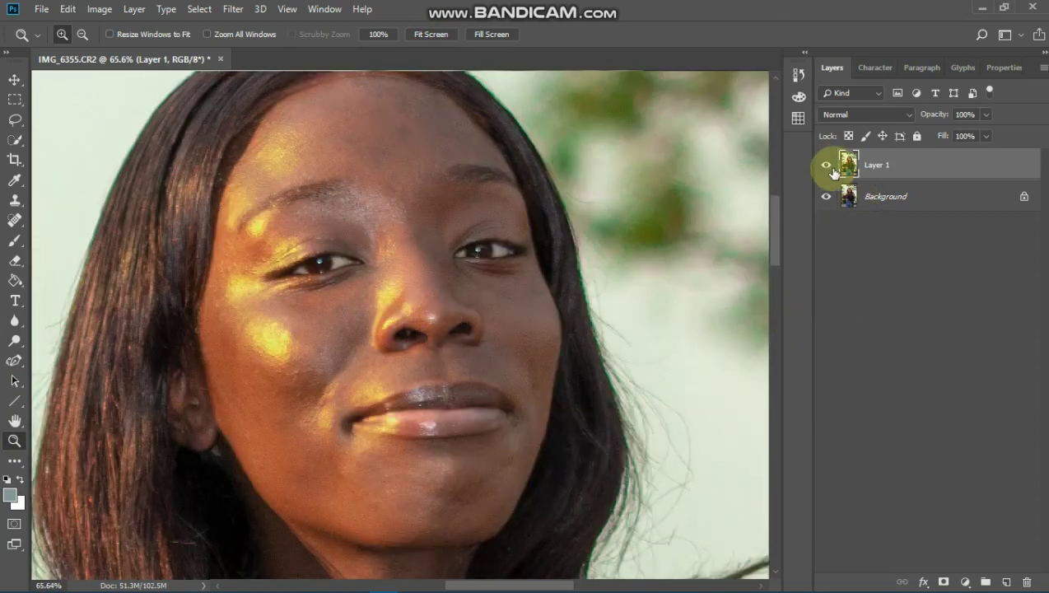
left_click(817, 167)
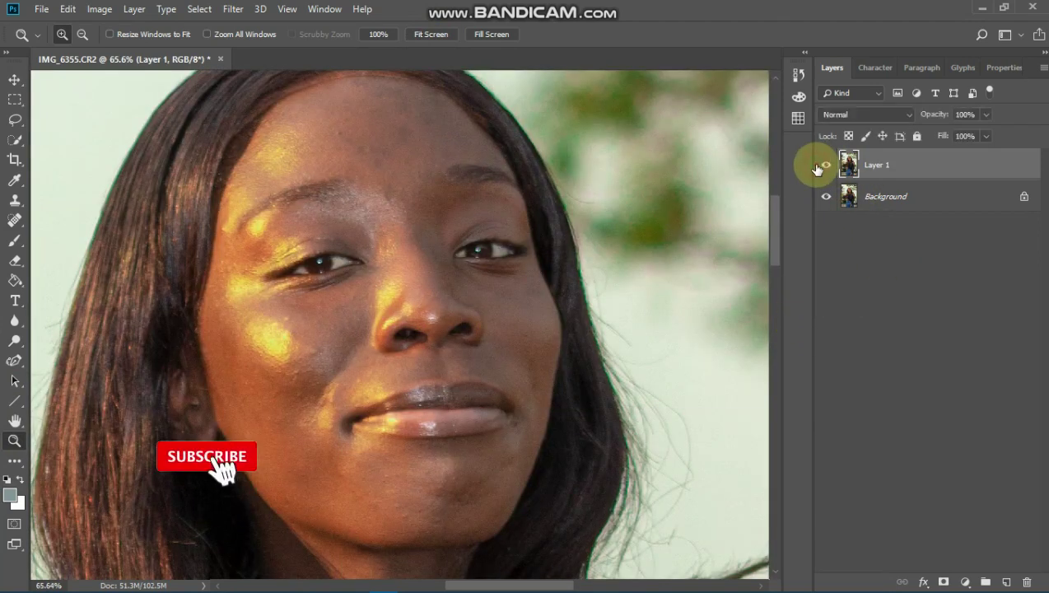
left_click(817, 167)
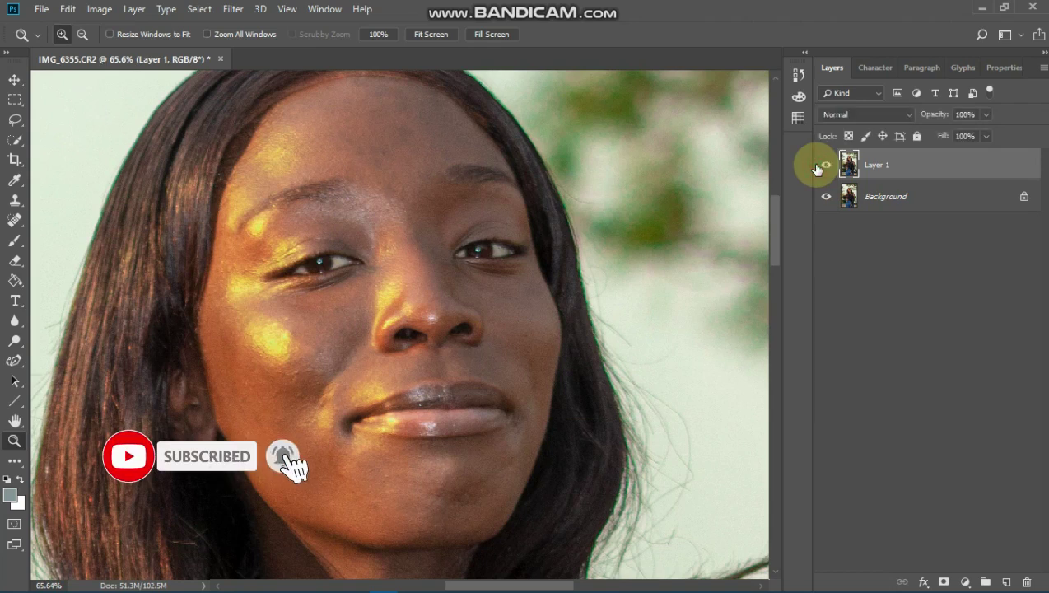
left_click(817, 167)
left_click(817, 168)
left_click(817, 168)
left_click(817, 168)
left_click(826, 168)
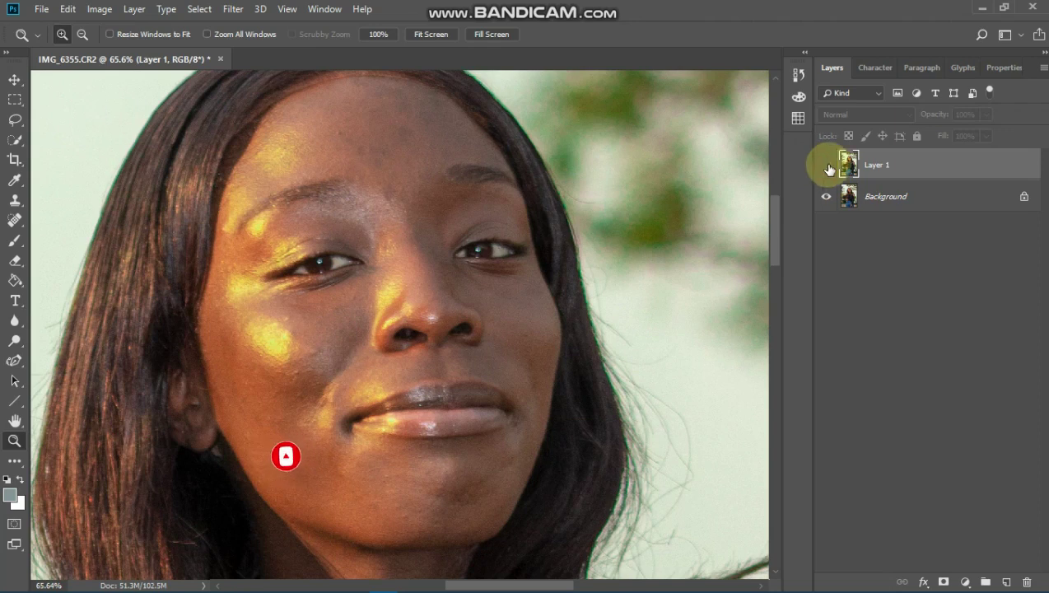
left_click(826, 167)
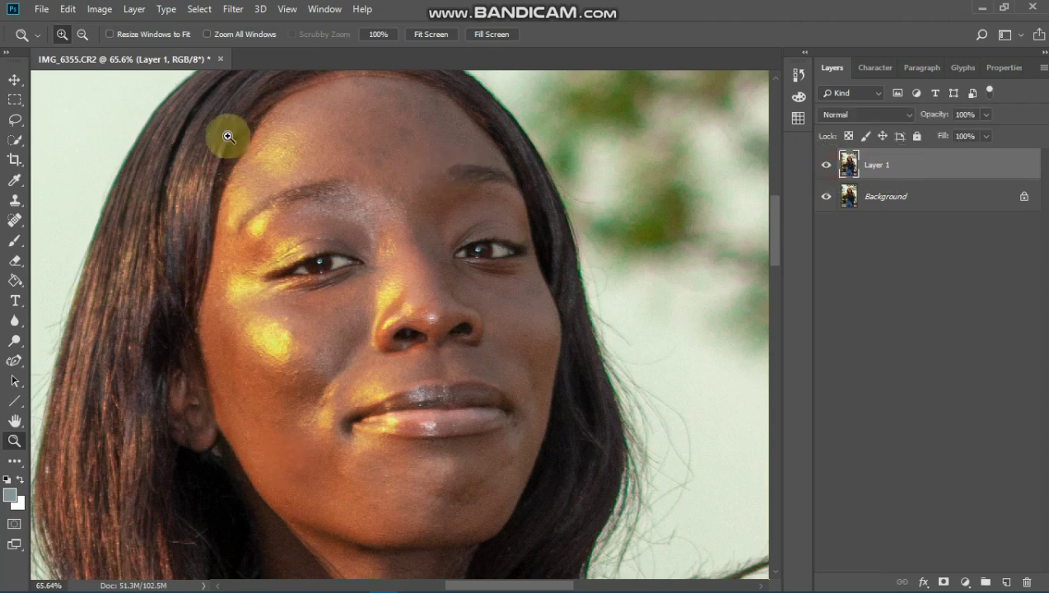
- Open the SkinFiner filter from Photo-Toolbox on Layer 1
left_click(14, 80)
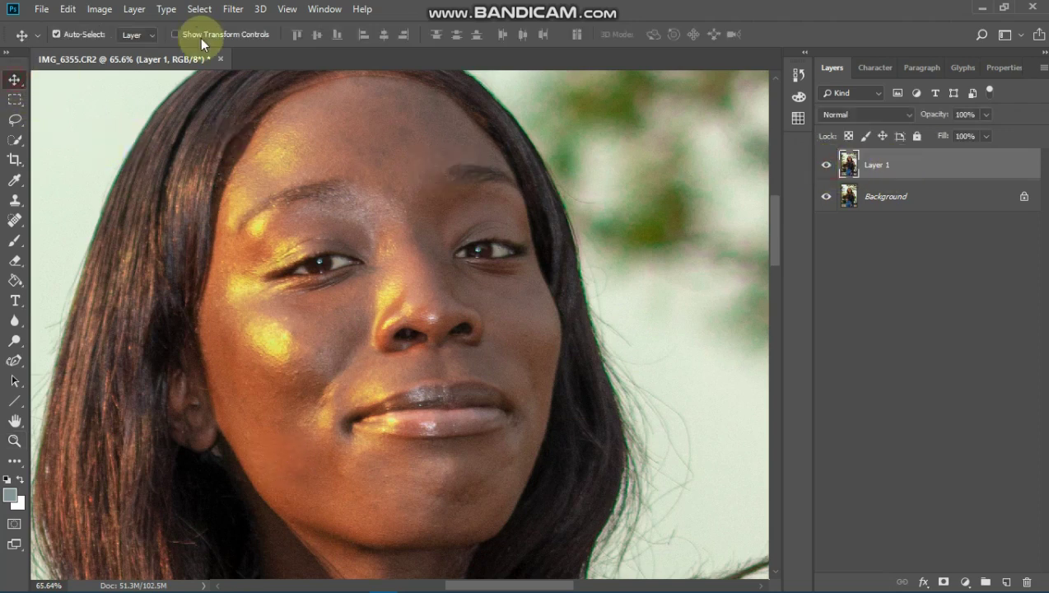
left_click(234, 10)
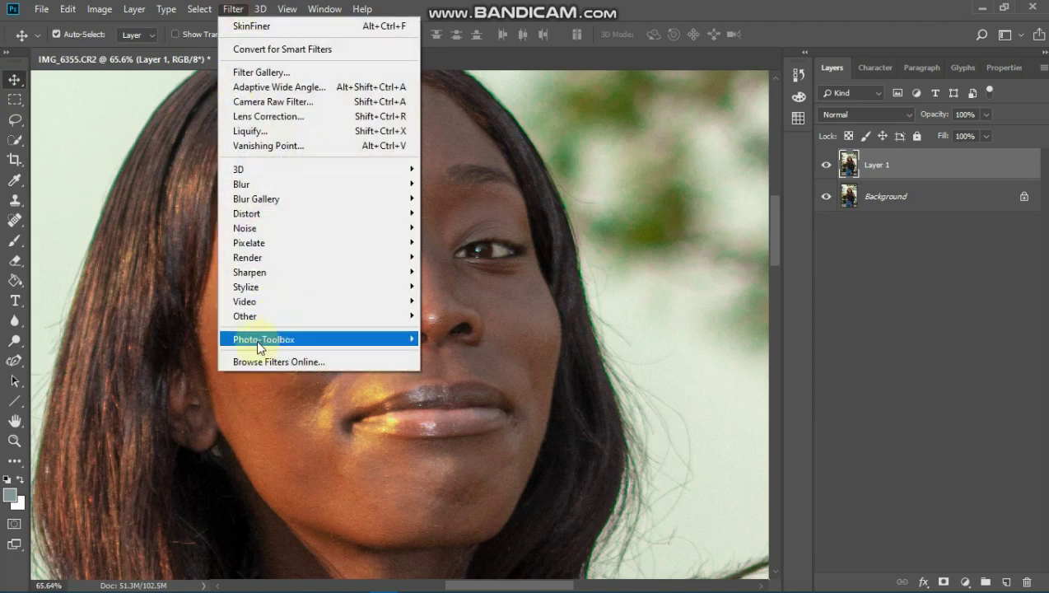
mouse_move(262, 342)
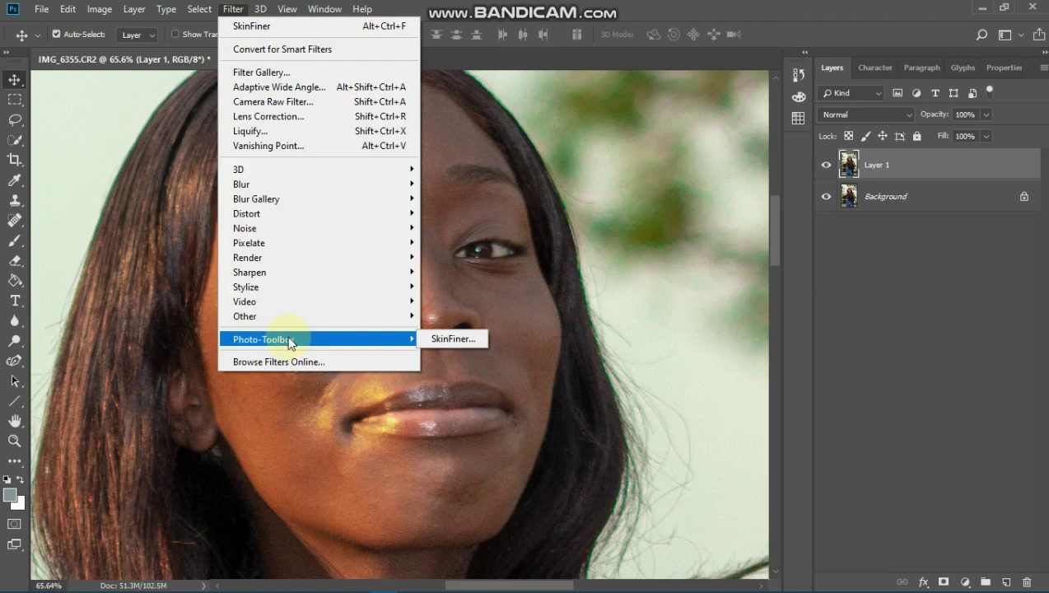
left_click(455, 339)
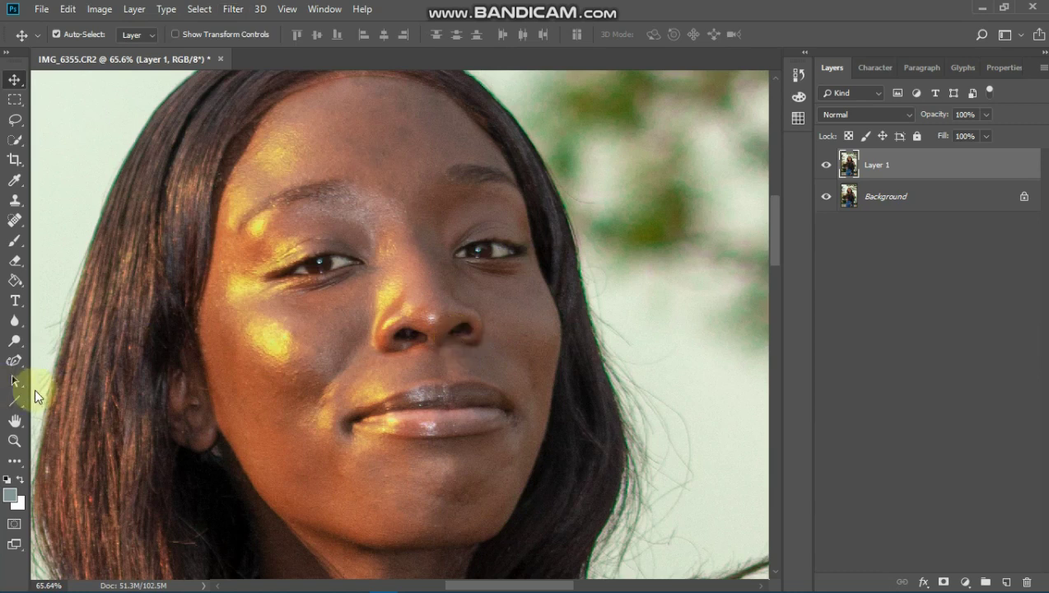
left_click(321, 337)
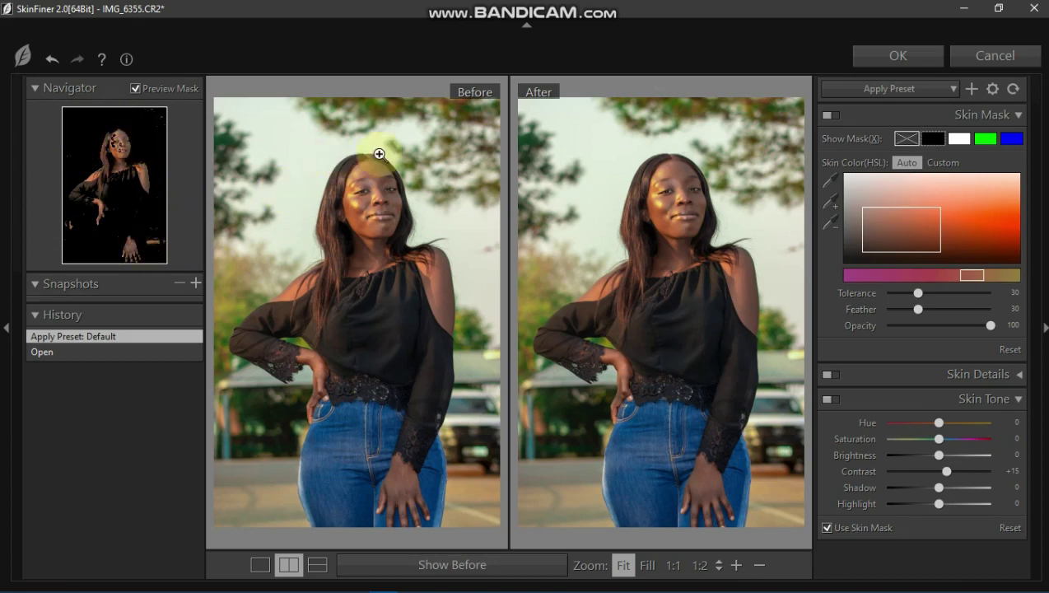
- Examine which skin areas are masked by switching the navigator's mask preview off and on
left_click(135, 88)
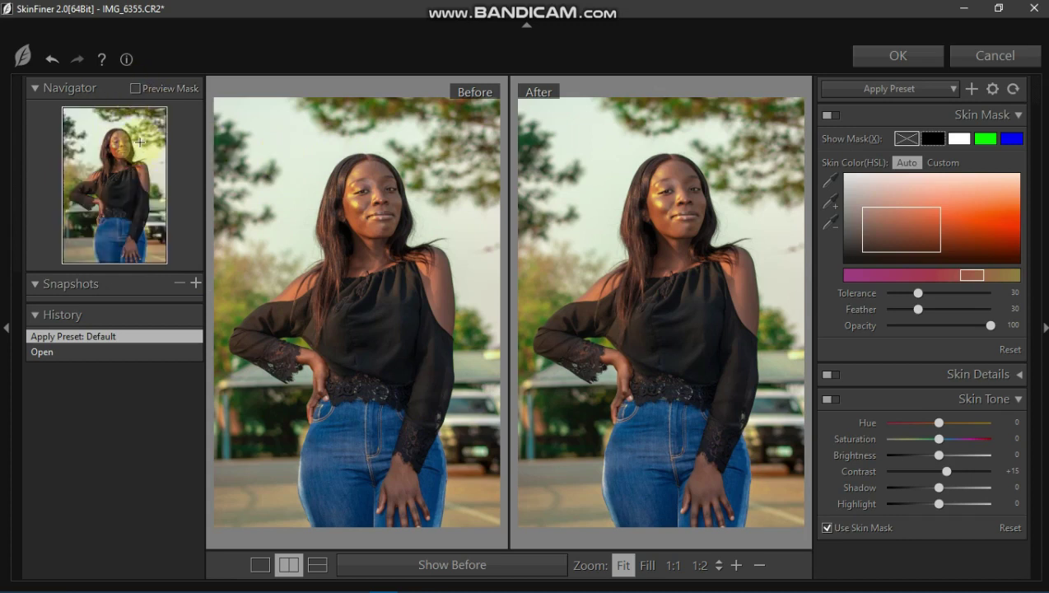
left_click(135, 89)
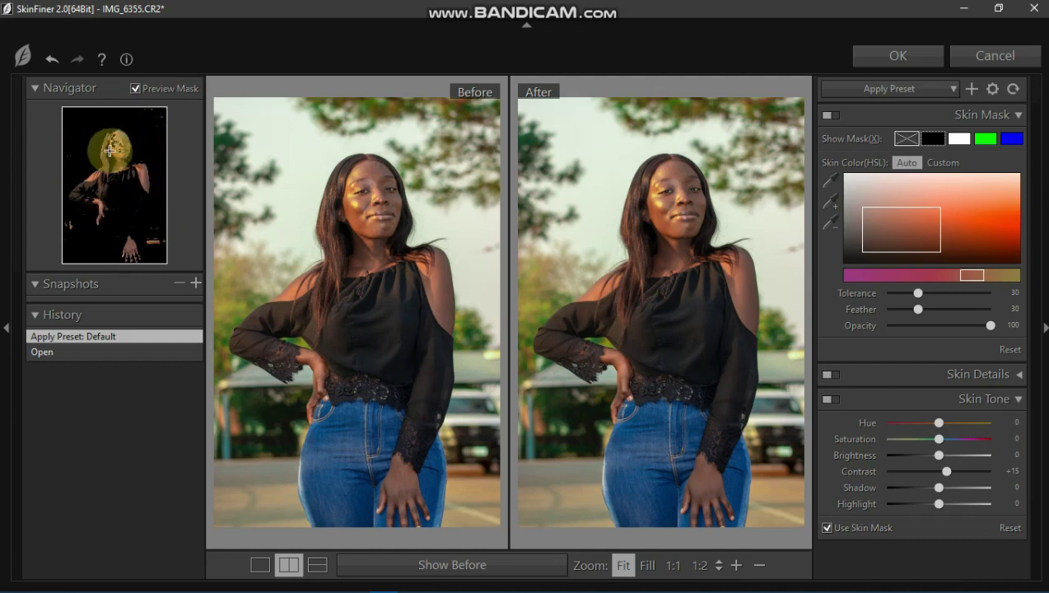
left_click(135, 89)
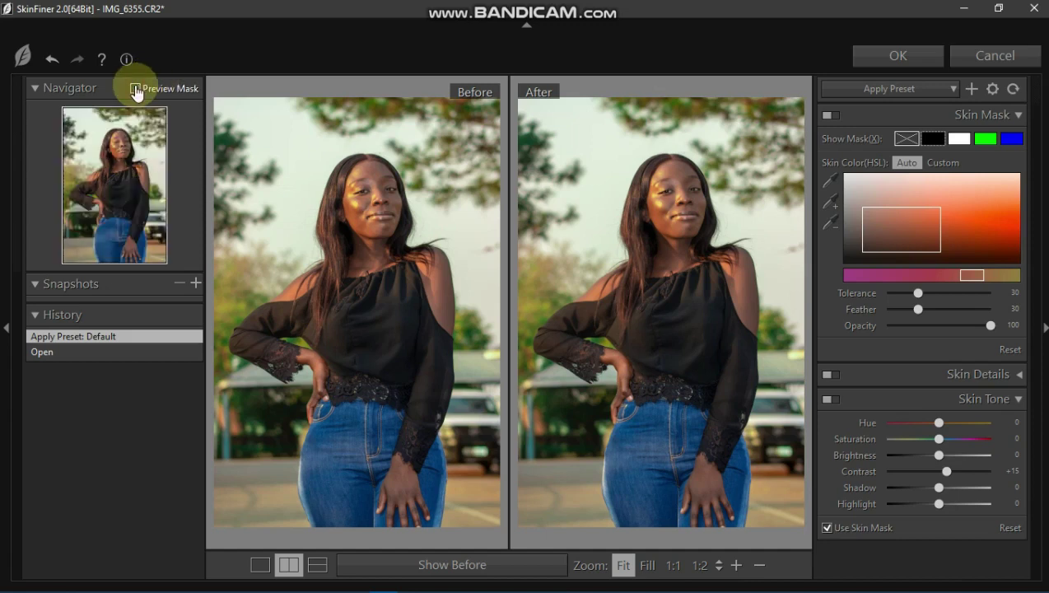
left_click(135, 89)
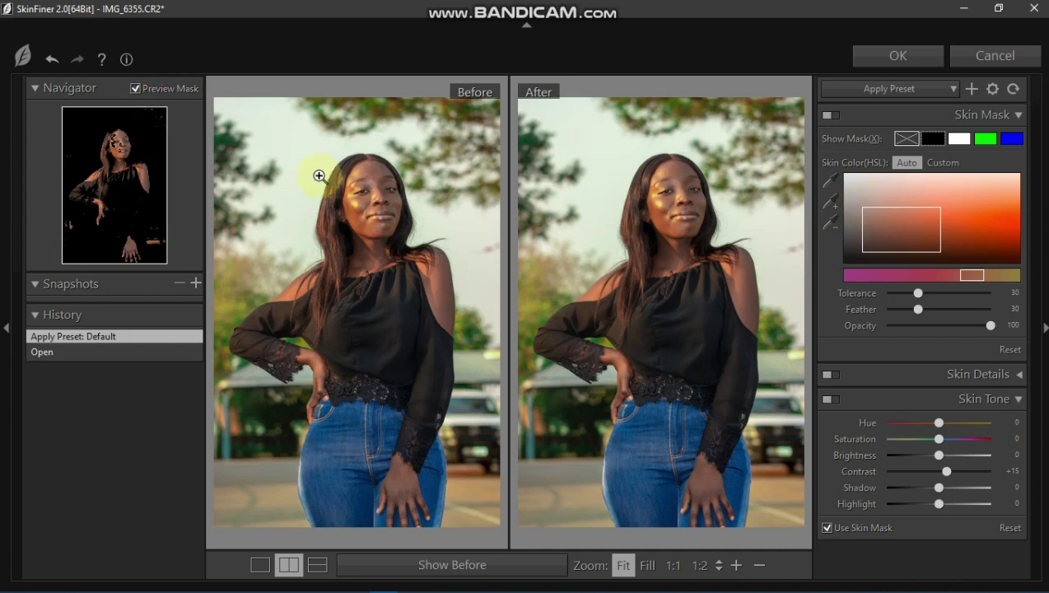
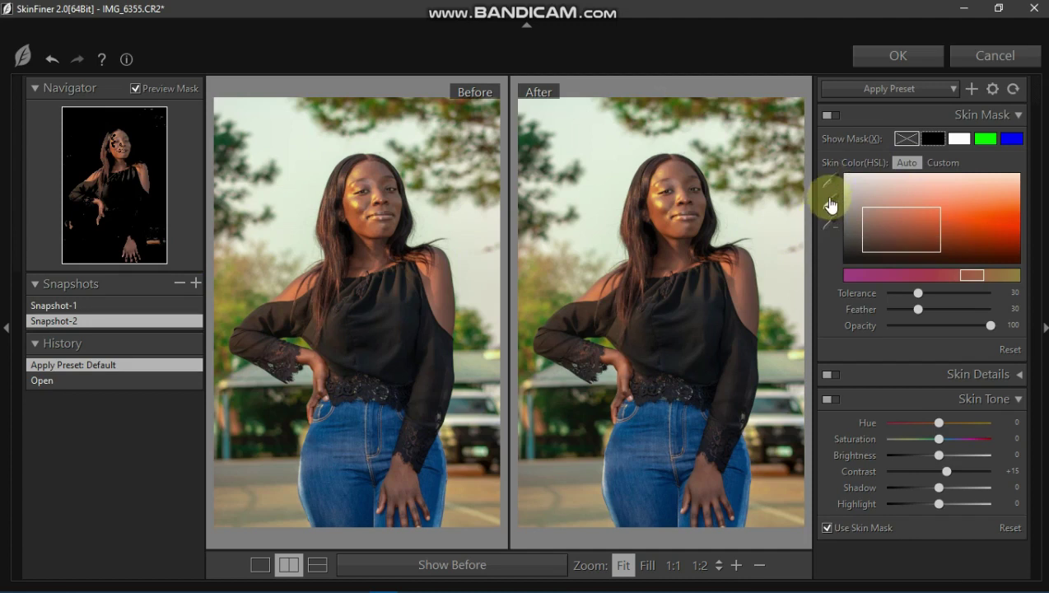
- Expand the skin mask's color range by sampling the bright cheek highlights and the chin in the After view
left_click(830, 201)
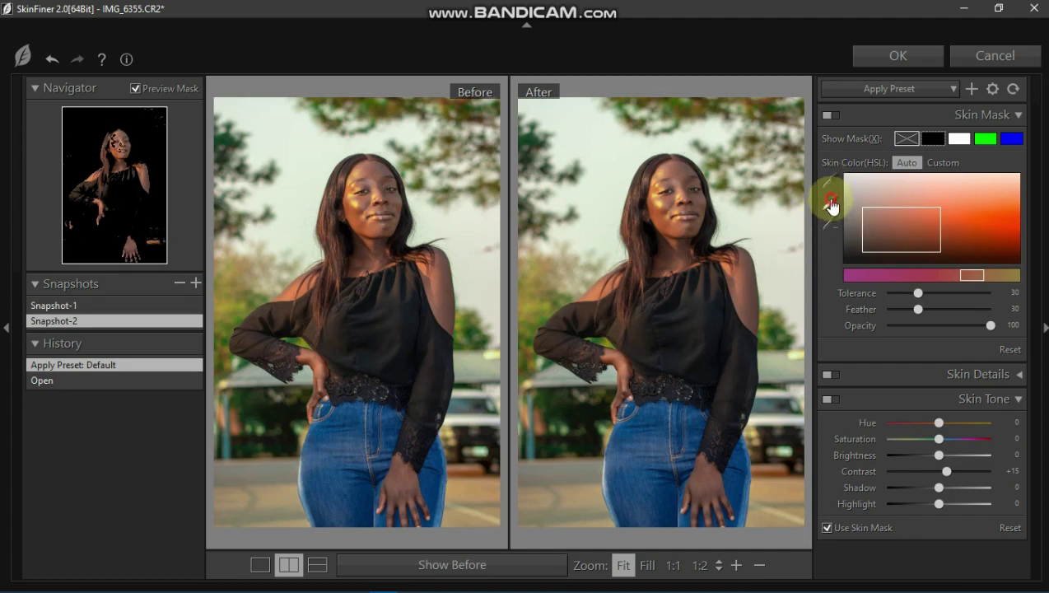
left_click(669, 199)
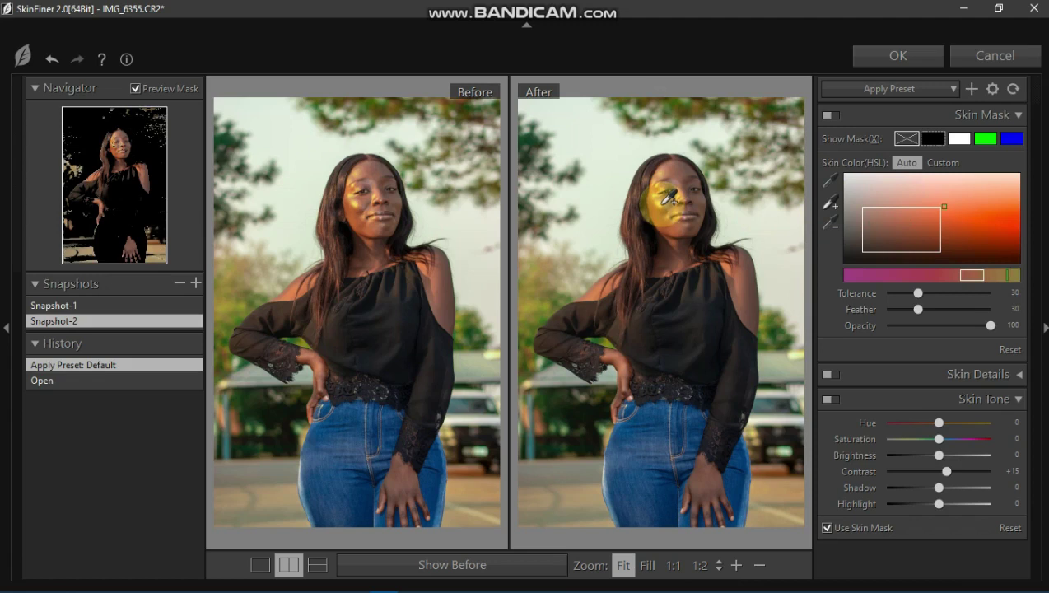
left_click(669, 198)
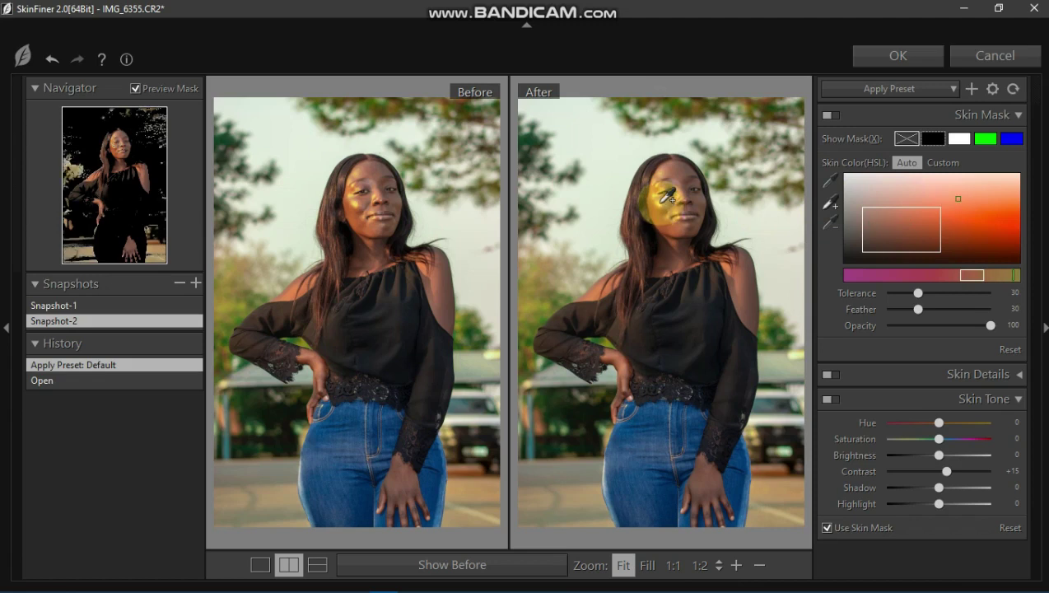
left_click(661, 196)
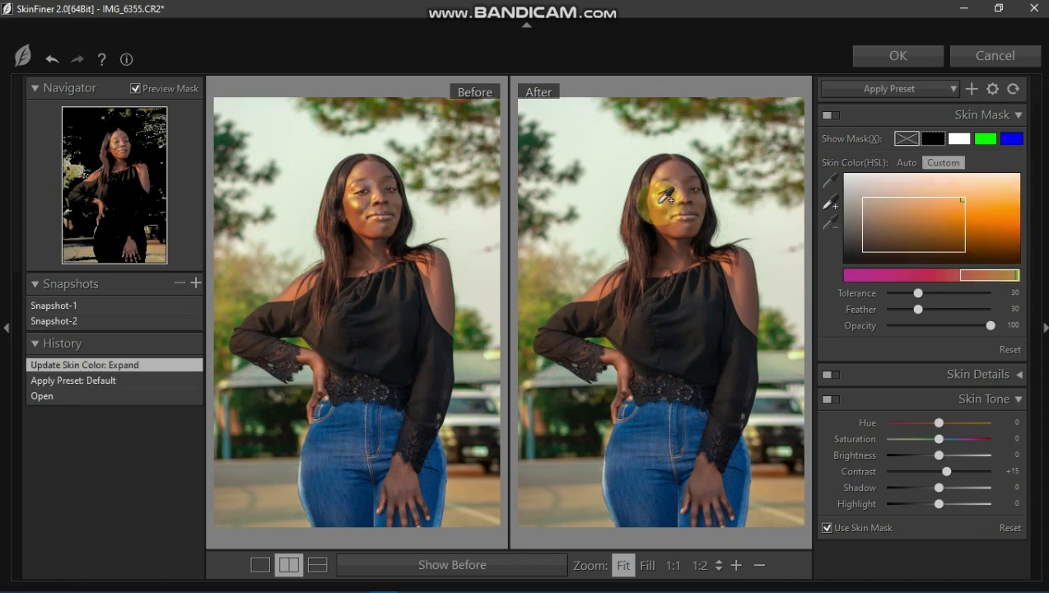
left_click(693, 230)
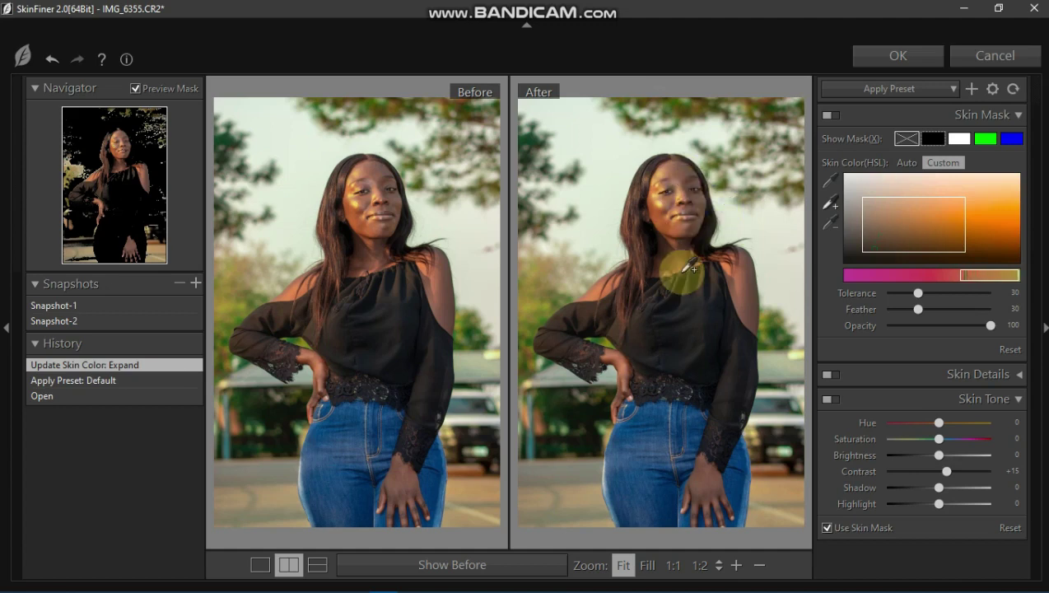
- Exclude the hair and the background ground tones from the skin mask by sampling them in the After view
left_click(830, 222)
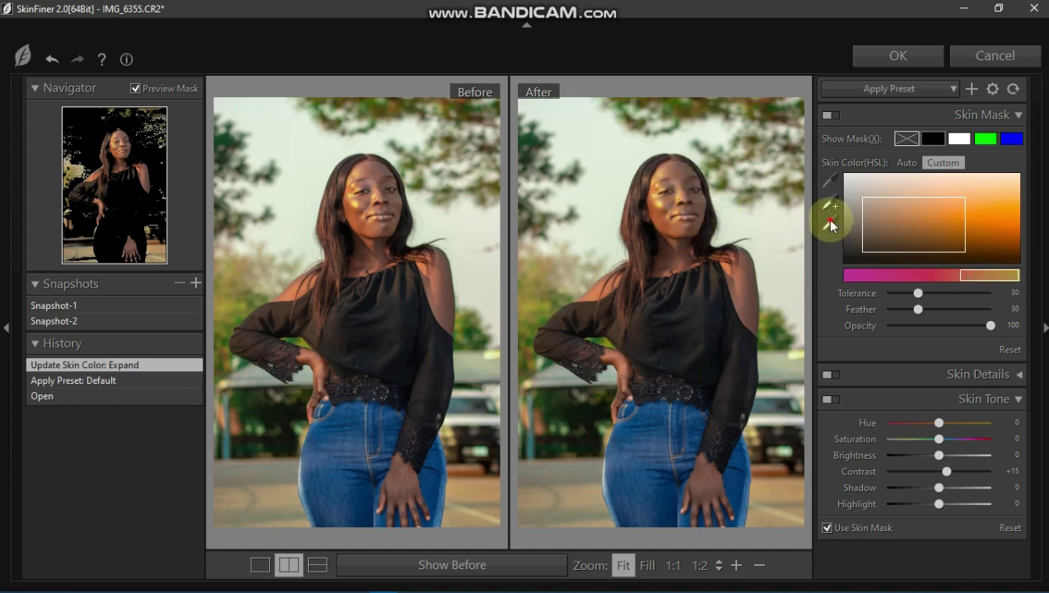
left_click(661, 245)
left_click(640, 236)
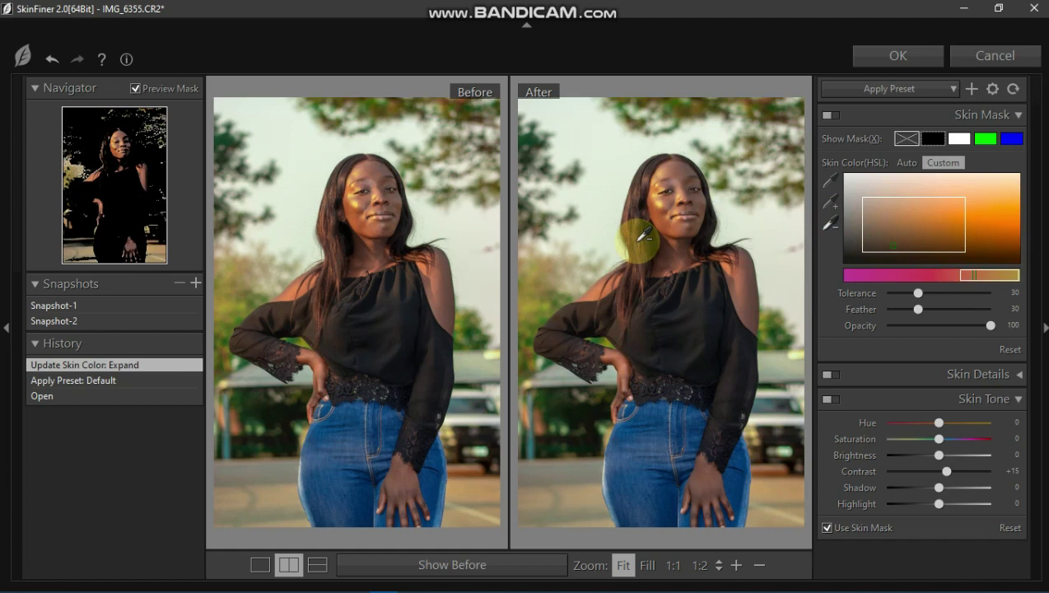
left_click(634, 224)
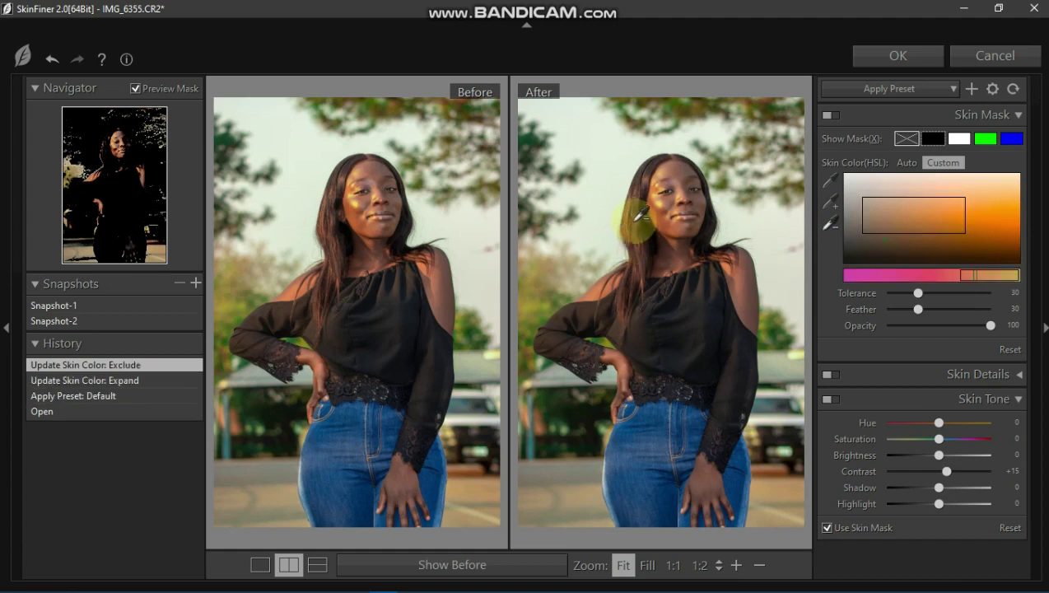
left_click(637, 219)
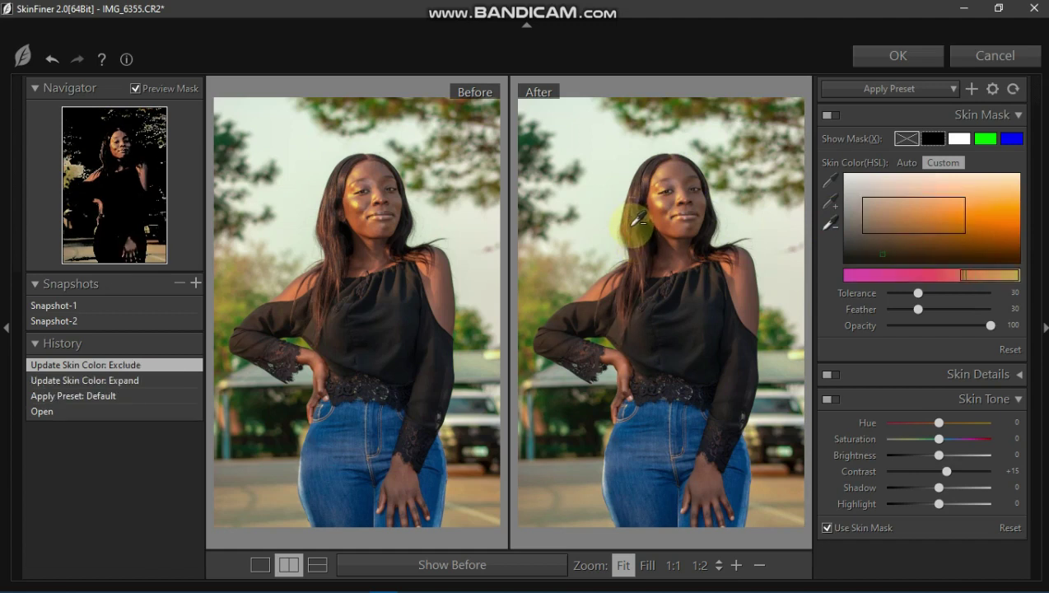
left_click(635, 219)
left_click(637, 222)
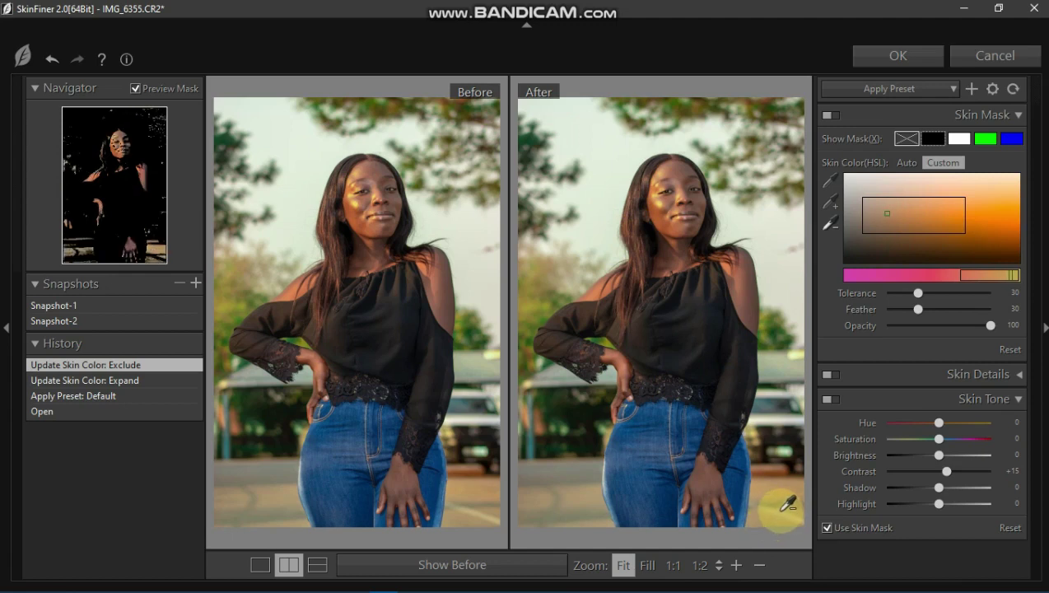
left_click(776, 505)
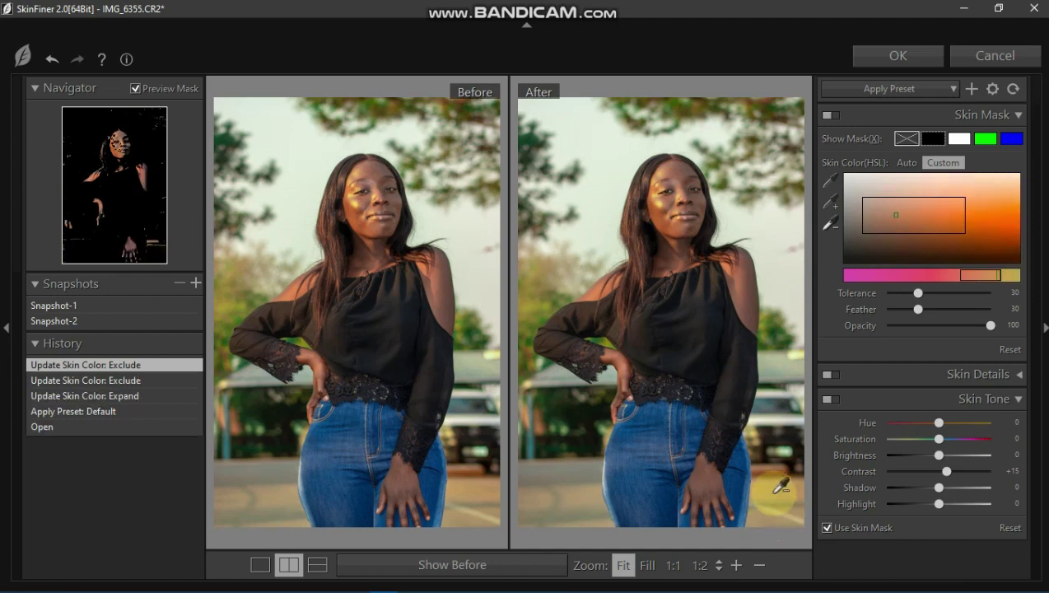
left_click(775, 492)
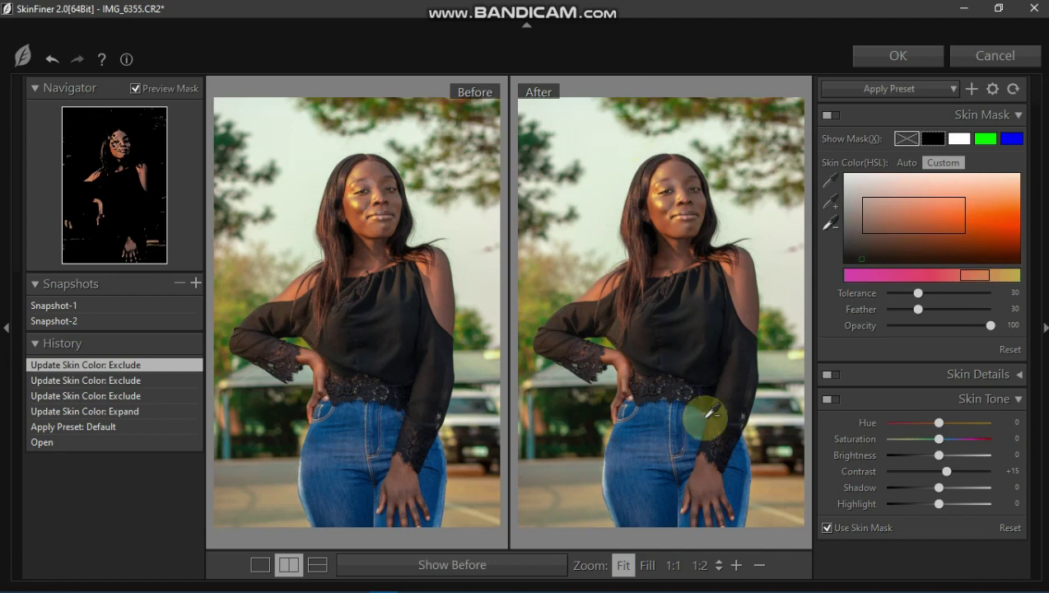
- Zoom to 1:2 on the face and compare the skin smoothing in the Before and After views
left_click(735, 566)
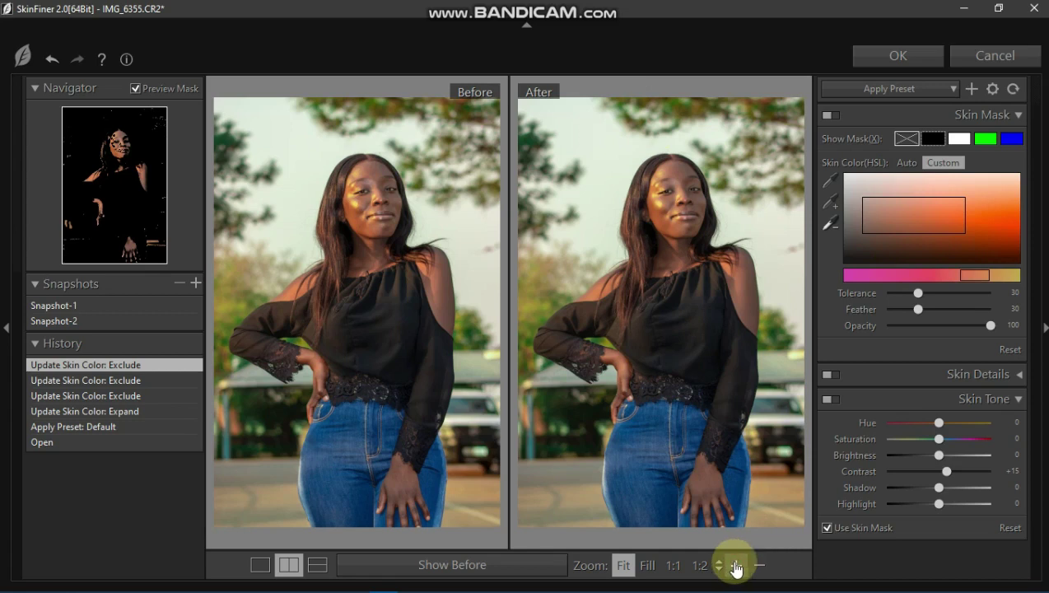
left_click(737, 566)
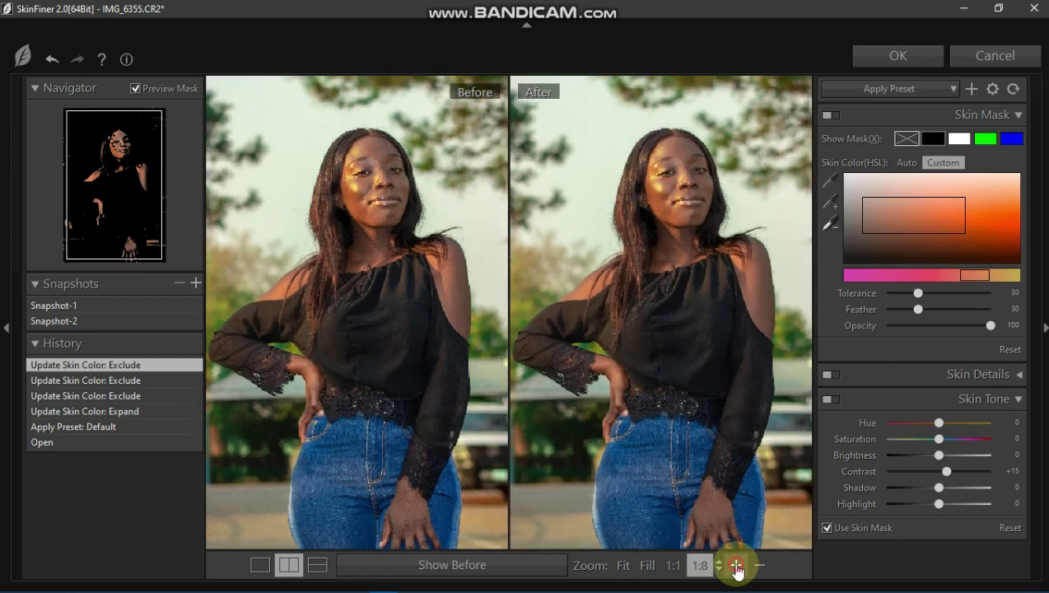
left_click(737, 566)
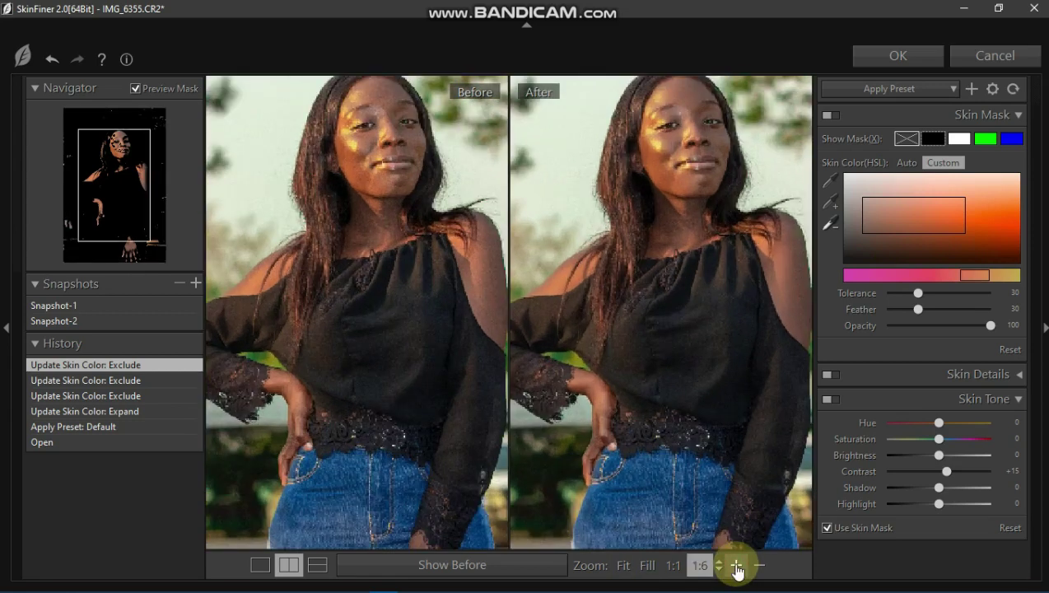
left_click(737, 565)
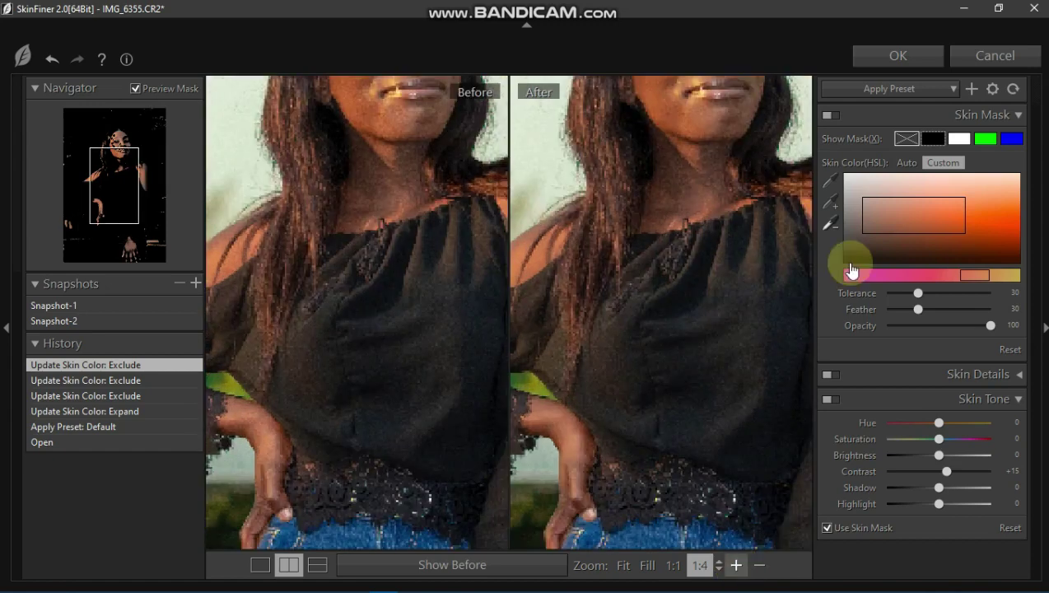
scroll(773, 228, "up", 1)
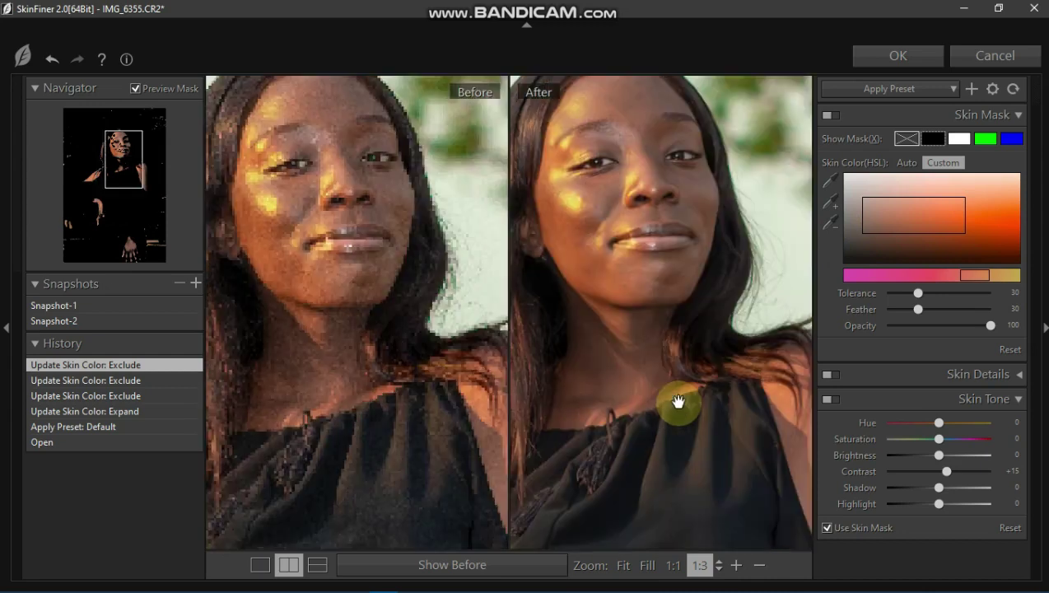
left_click(738, 566)
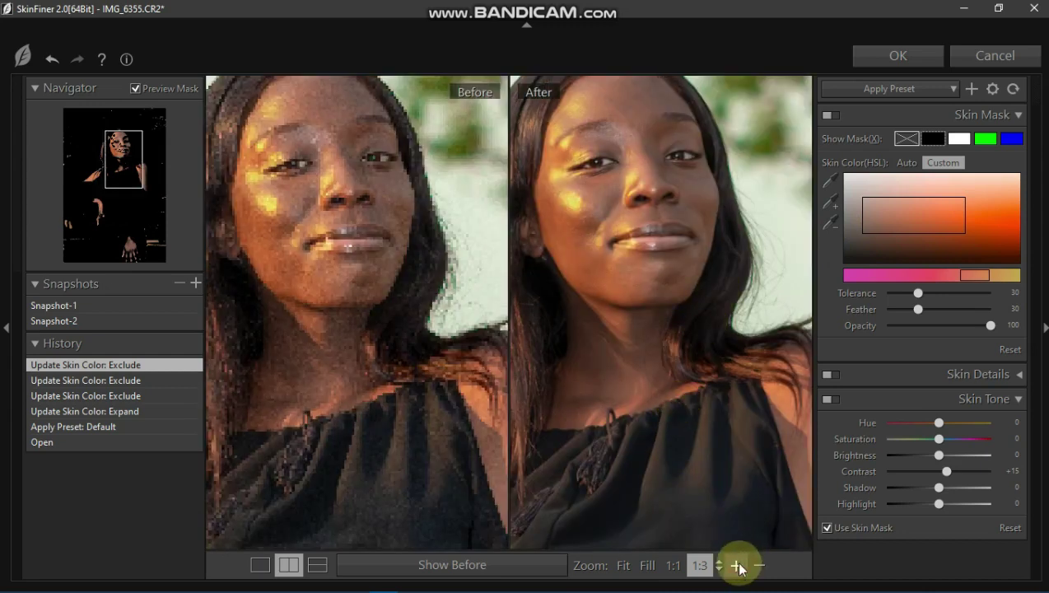
left_click(739, 565)
left_click_drag(645, 184, 672, 331)
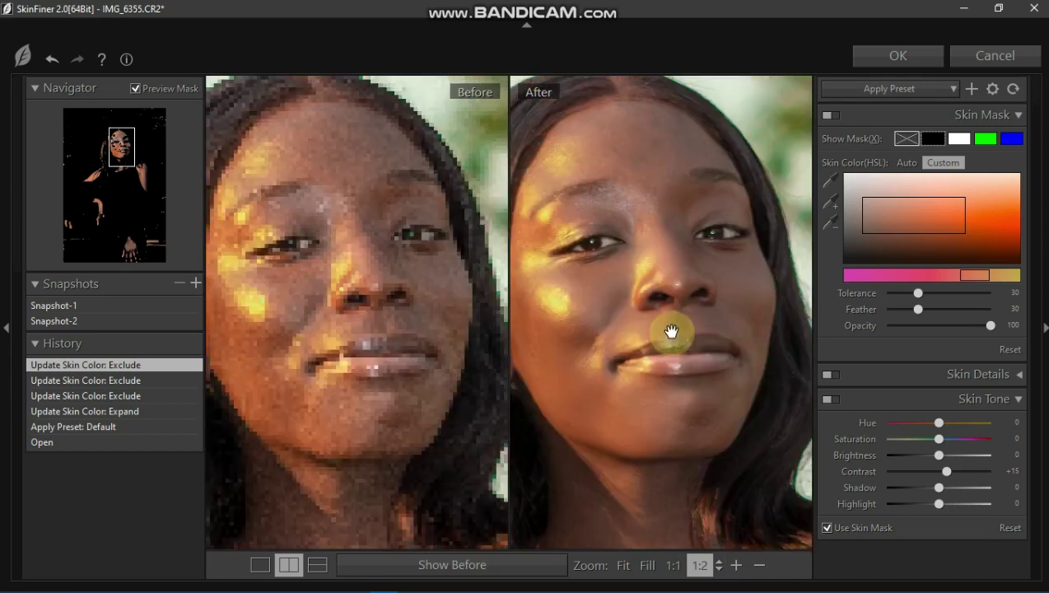
- Apply the Smoothing-High preset to the portrait's skin
left_click(639, 291)
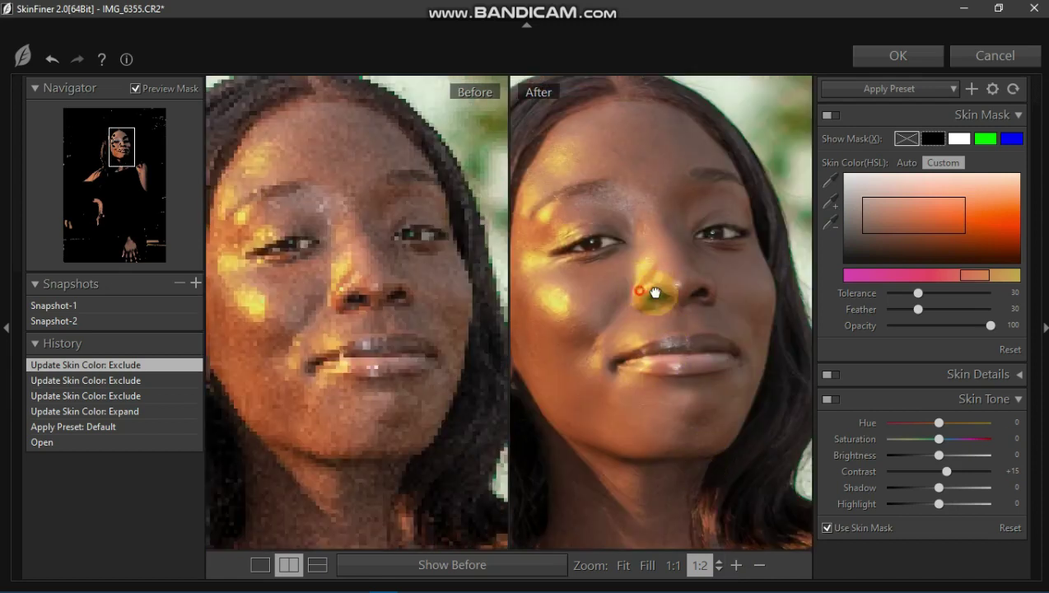
left_click_drag(655, 294, 663, 293)
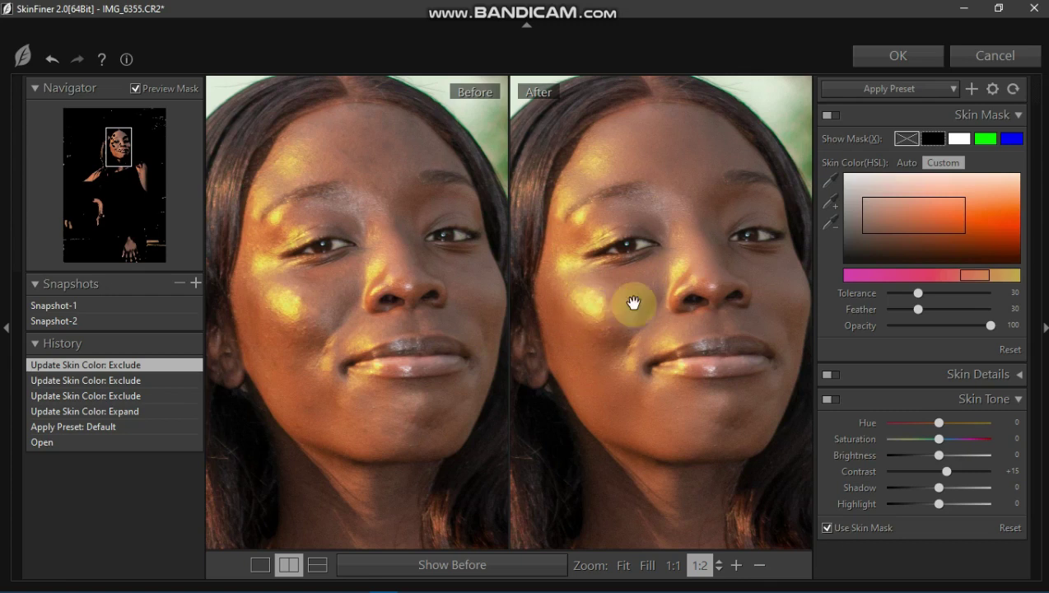
left_click_drag(747, 343, 740, 345)
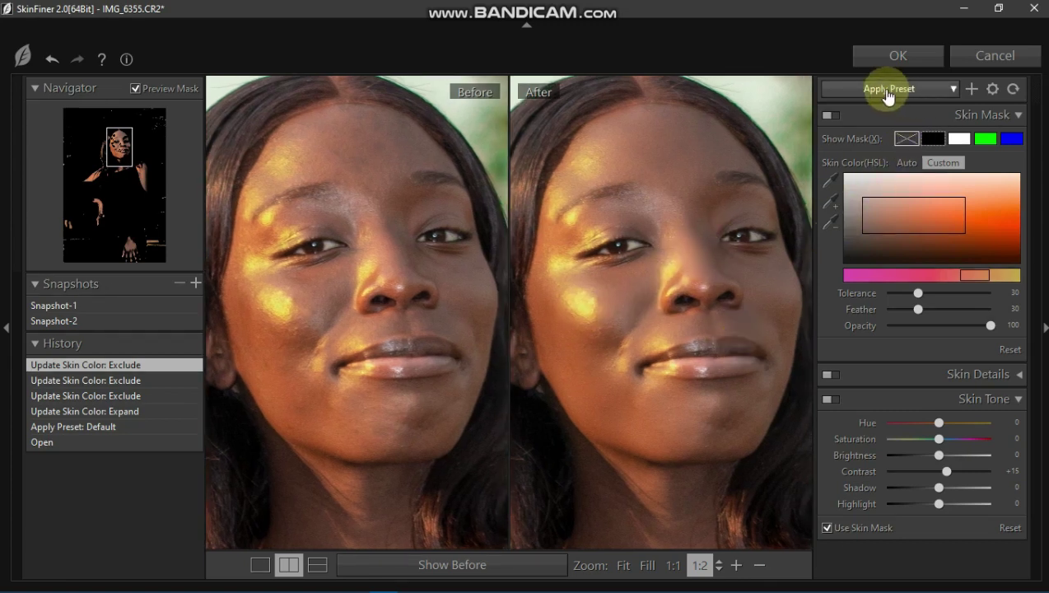
left_click(906, 89)
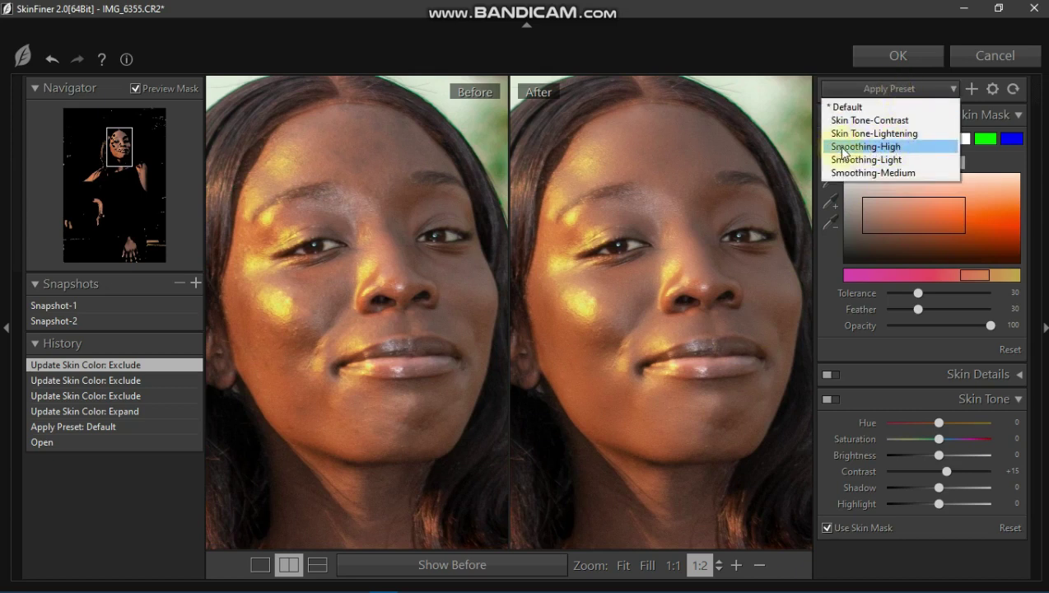
left_click(885, 148)
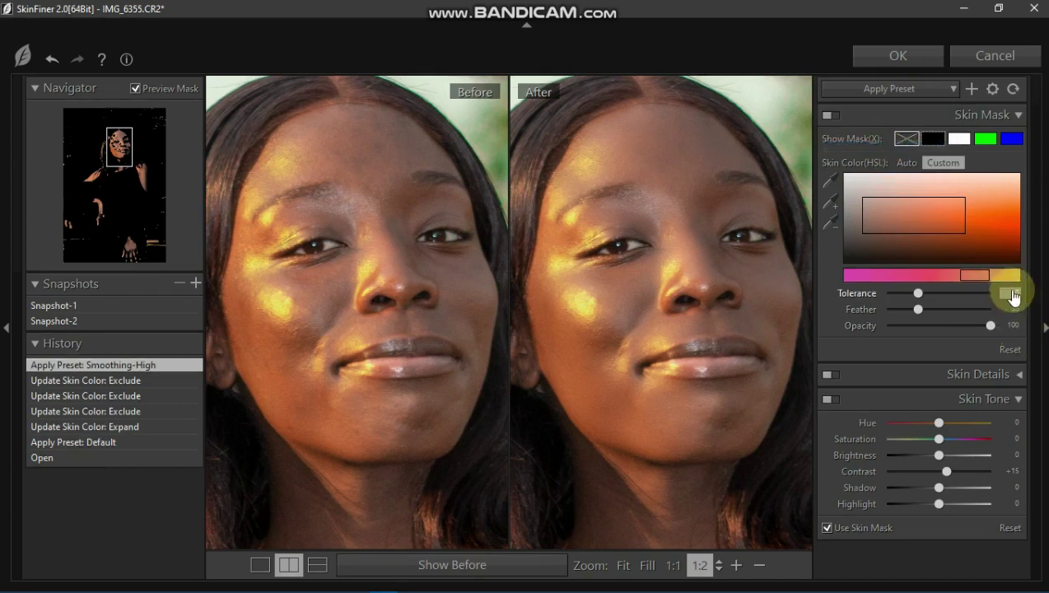
- Collapse the skin tone settings, expand the skin details settings and set the smoothing amount to 100
left_click(1019, 400)
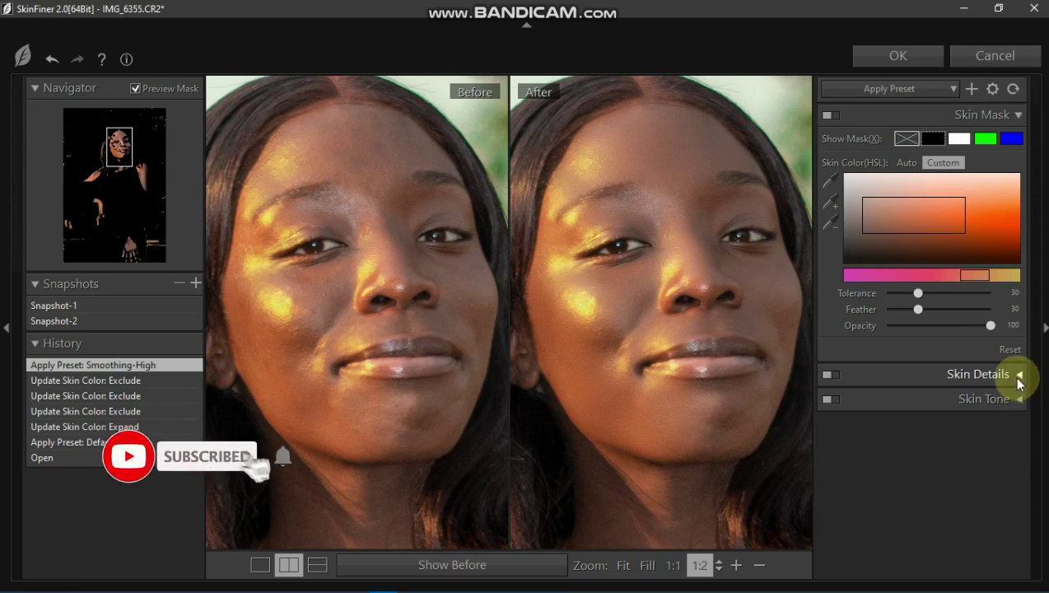
left_click(1019, 375)
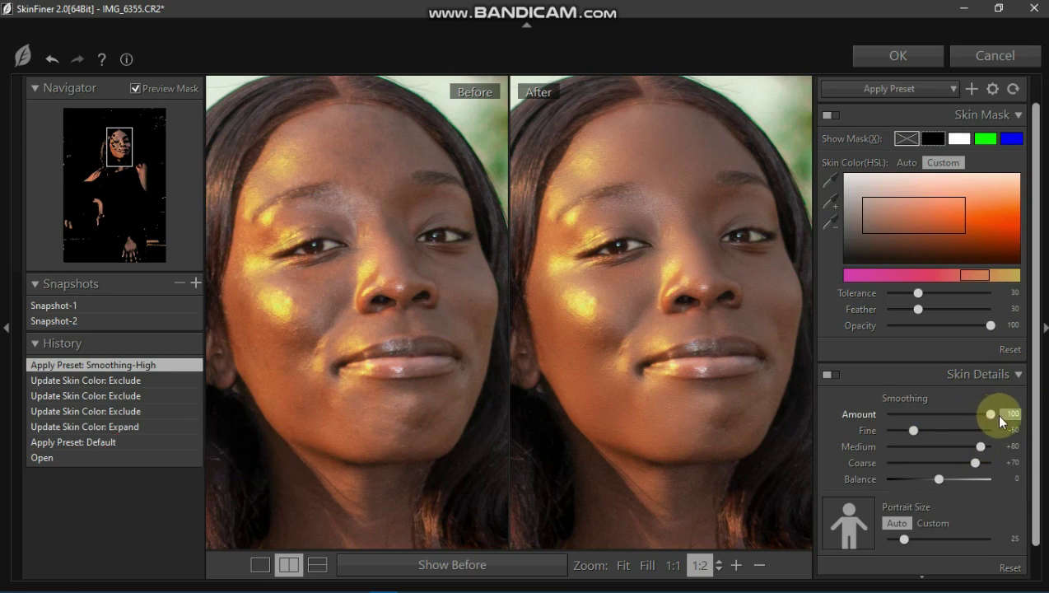
left_click_drag(999, 421, 1000, 422)
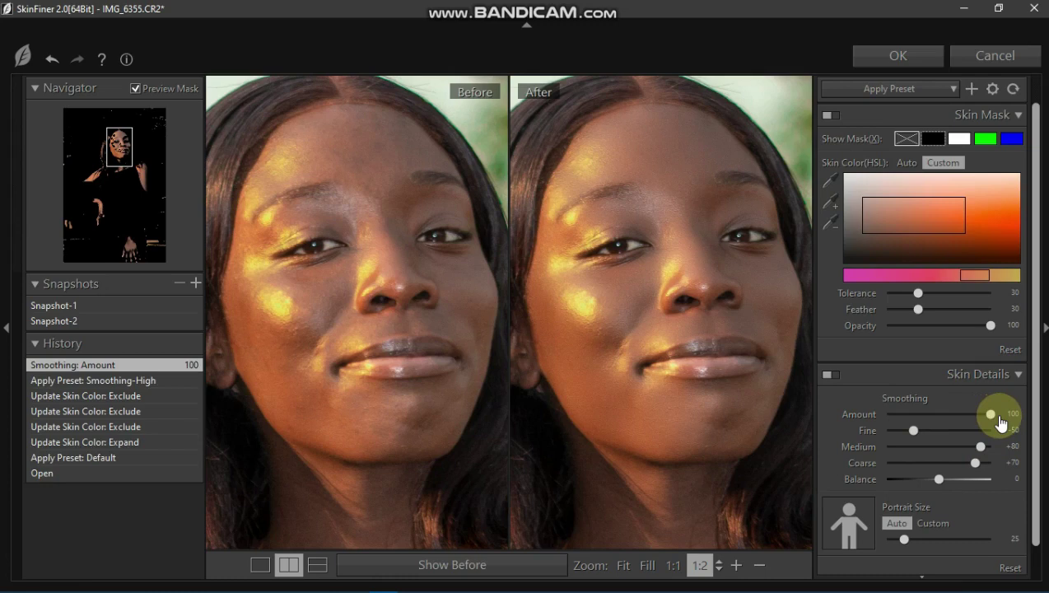
- Compare the smoothed skin texture at 1:1 and 1:2, and set the fine smoothing to -63
left_click(736, 564)
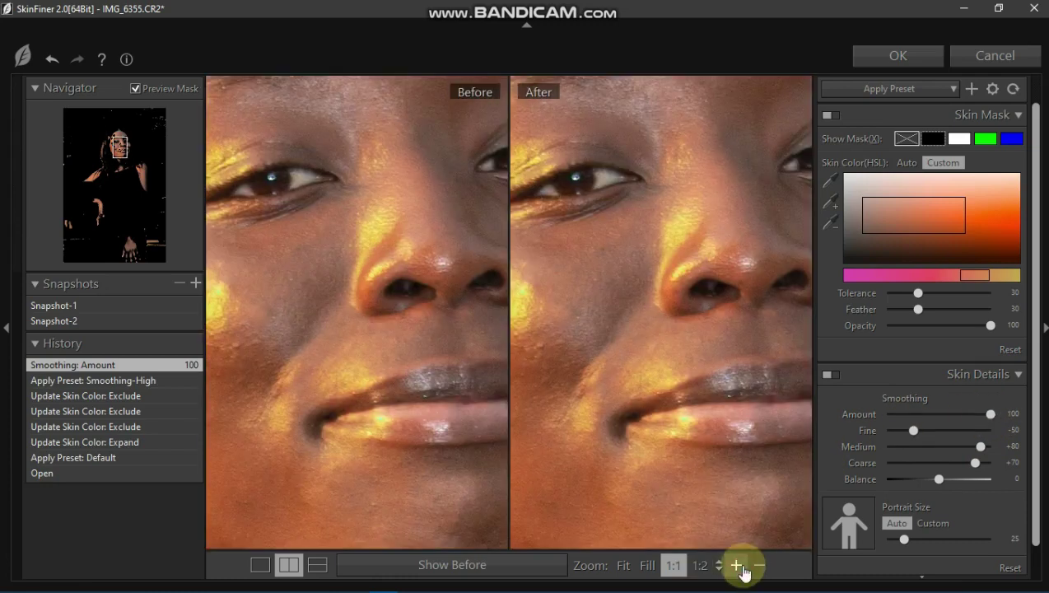
left_click_drag(706, 309, 716, 390)
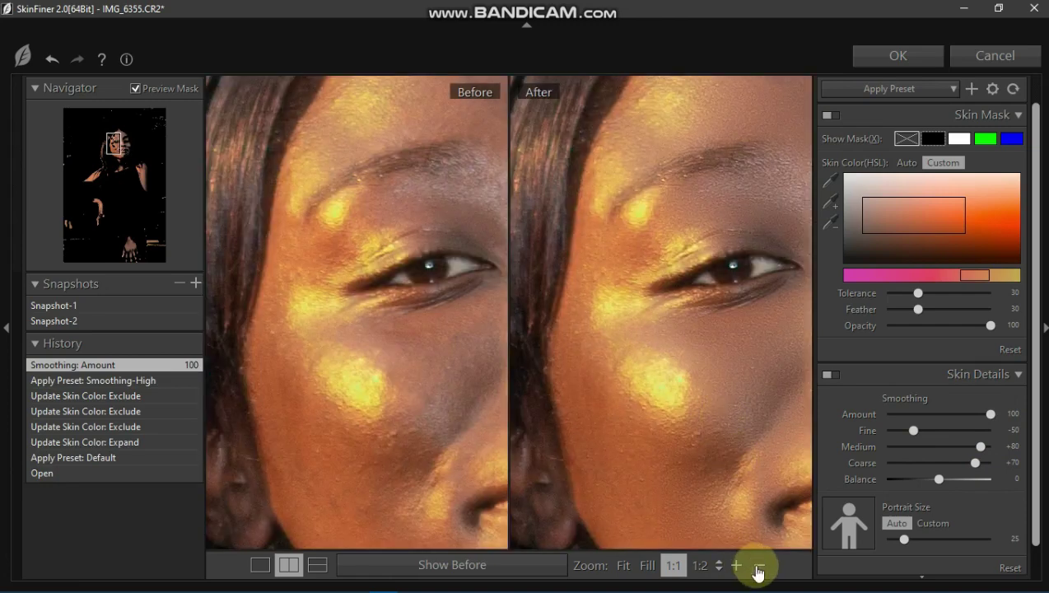
left_click(759, 565)
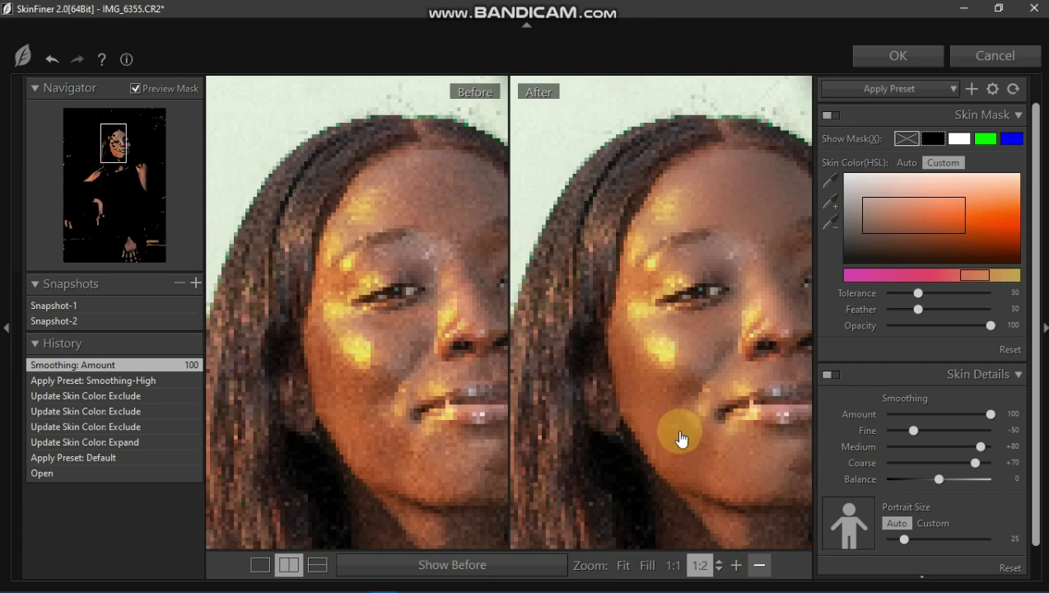
left_click_drag(679, 428, 685, 427)
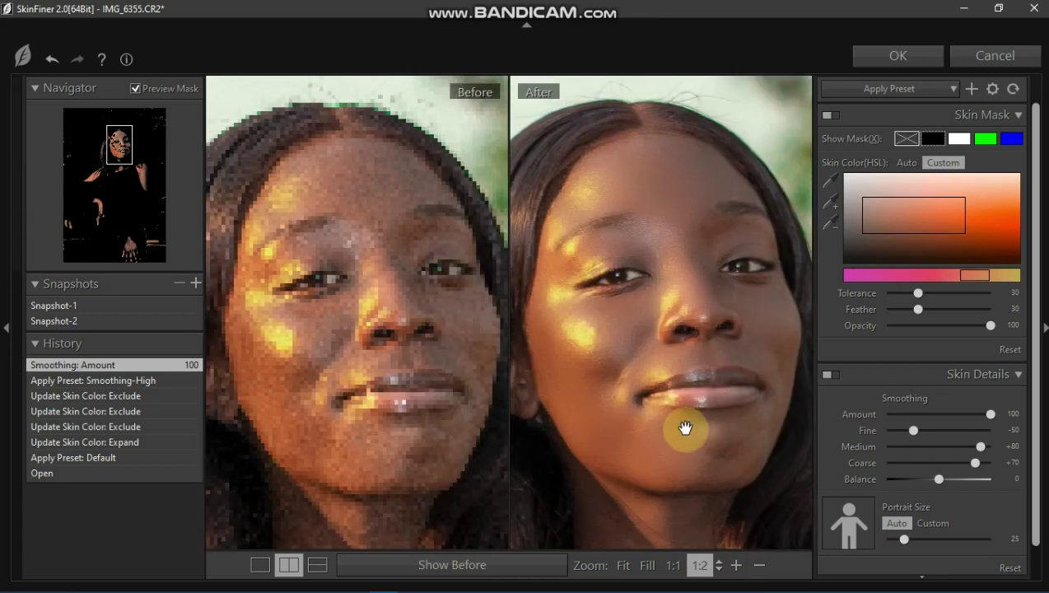
left_click_drag(912, 429, 906, 430)
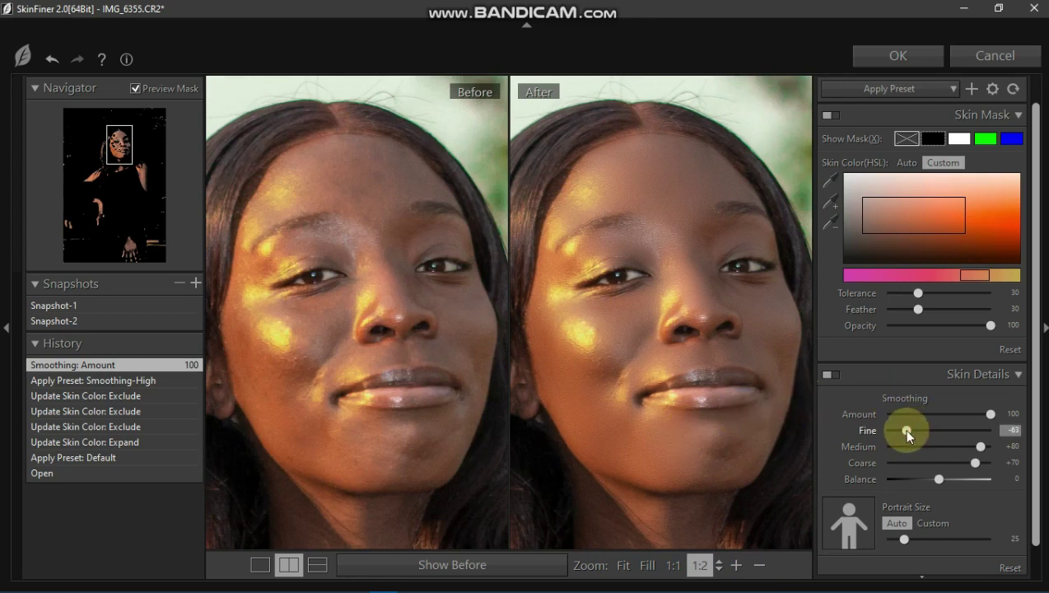
left_click_drag(908, 431, 905, 433)
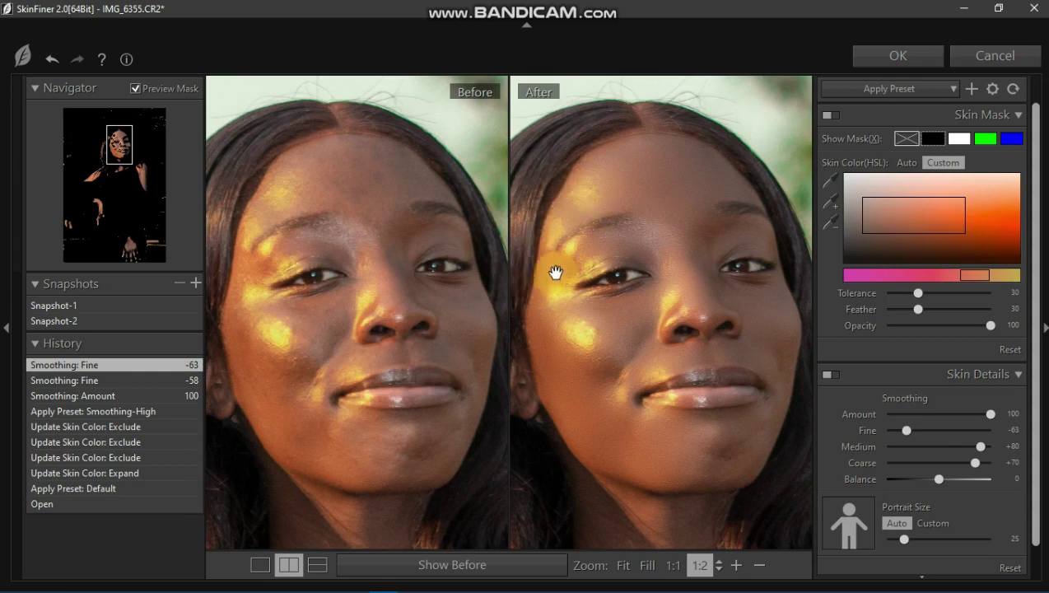
- Expand the skin mask's color range by sampling the golden forehead and cheek highlights and the lower cheek beside the mouth in the After view
left_click(833, 203)
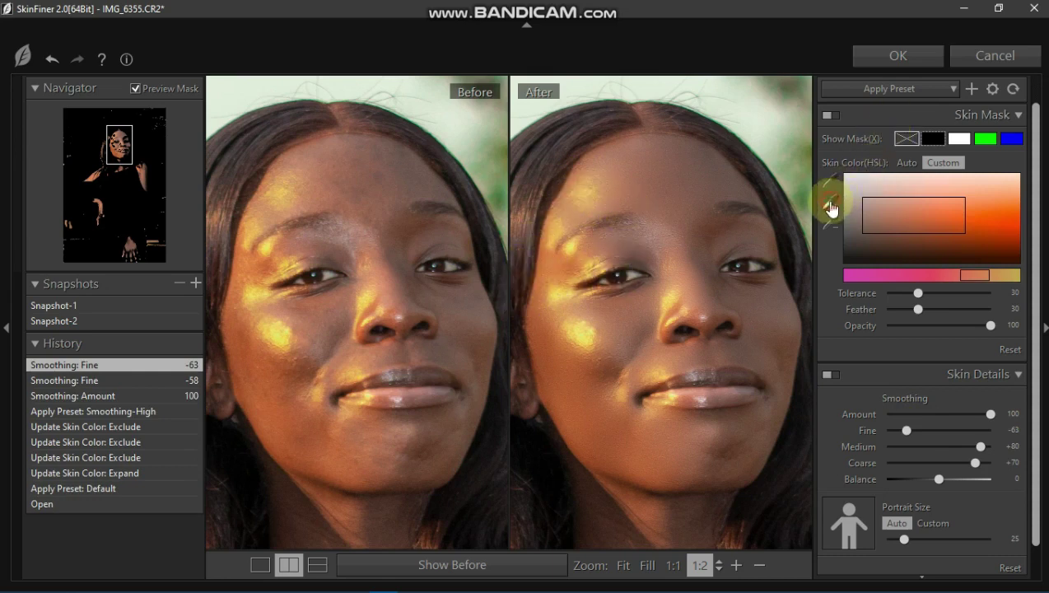
left_click(558, 213)
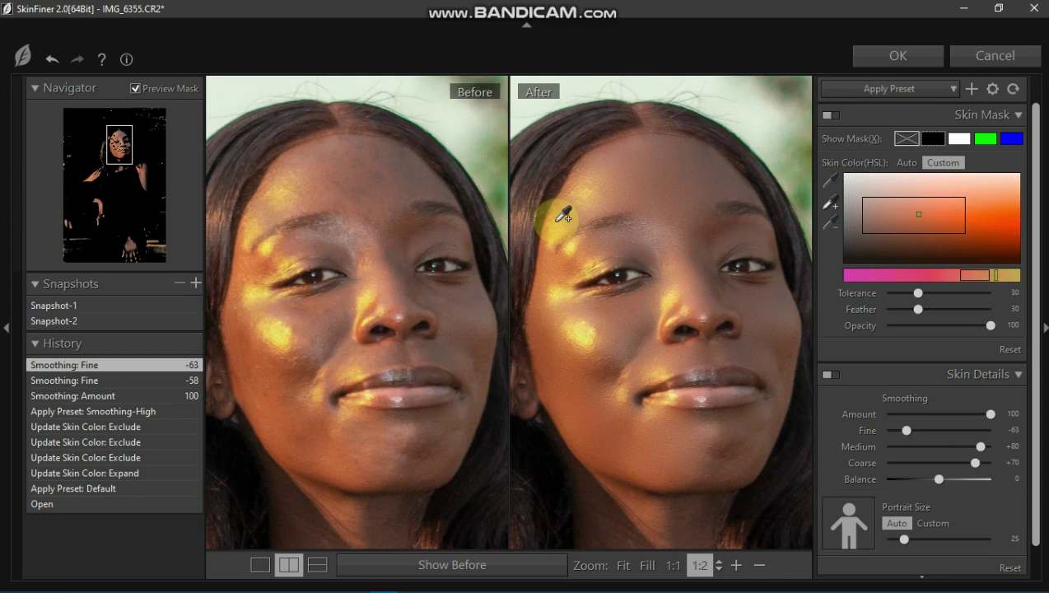
left_click(560, 217)
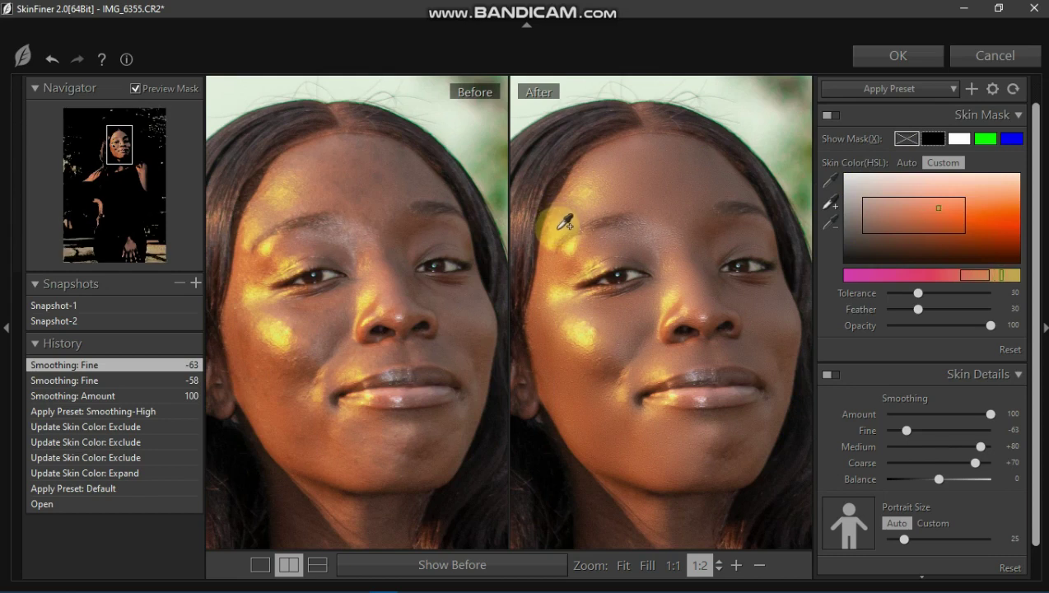
left_click(562, 222)
left_click(567, 234)
left_click(567, 227)
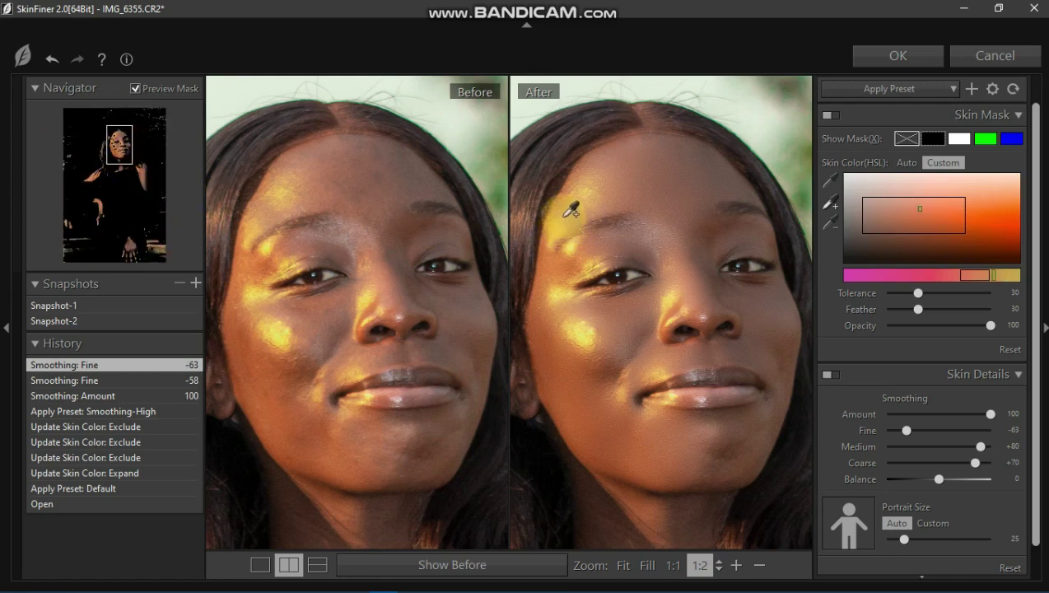
left_click(582, 327)
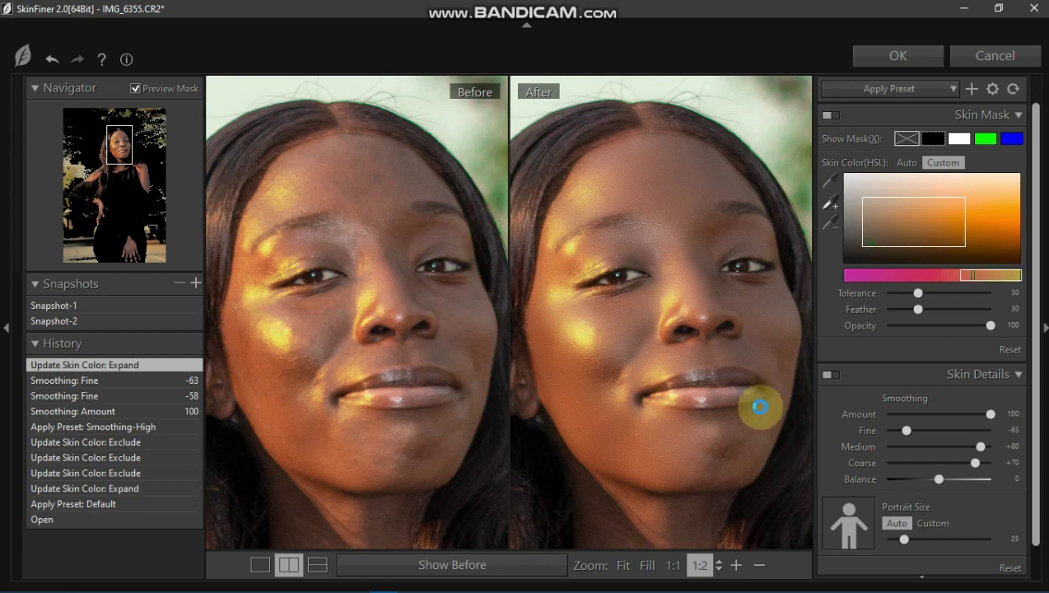
left_click(755, 405)
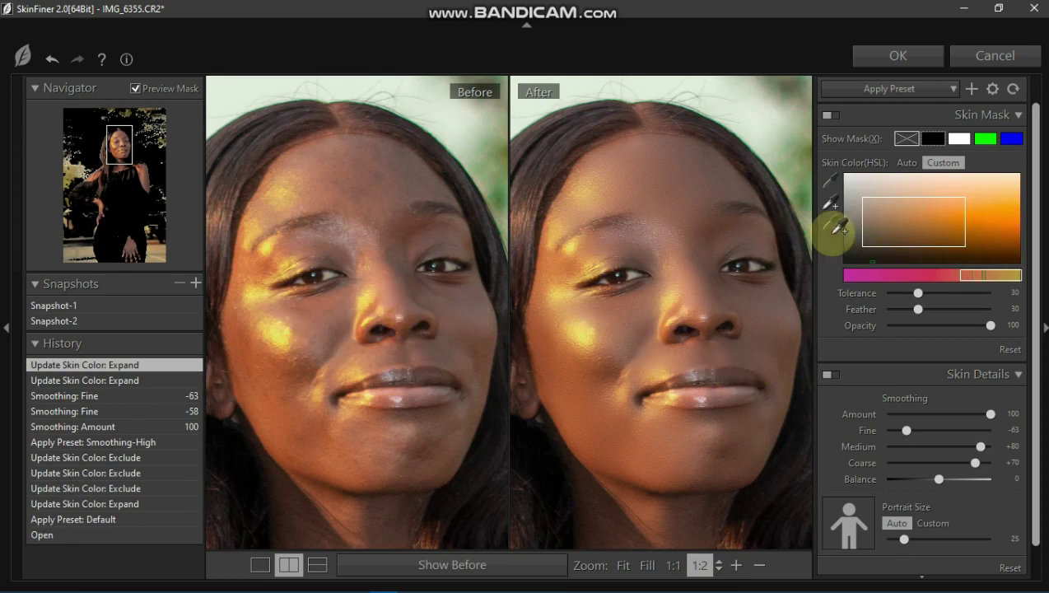
left_click(830, 202)
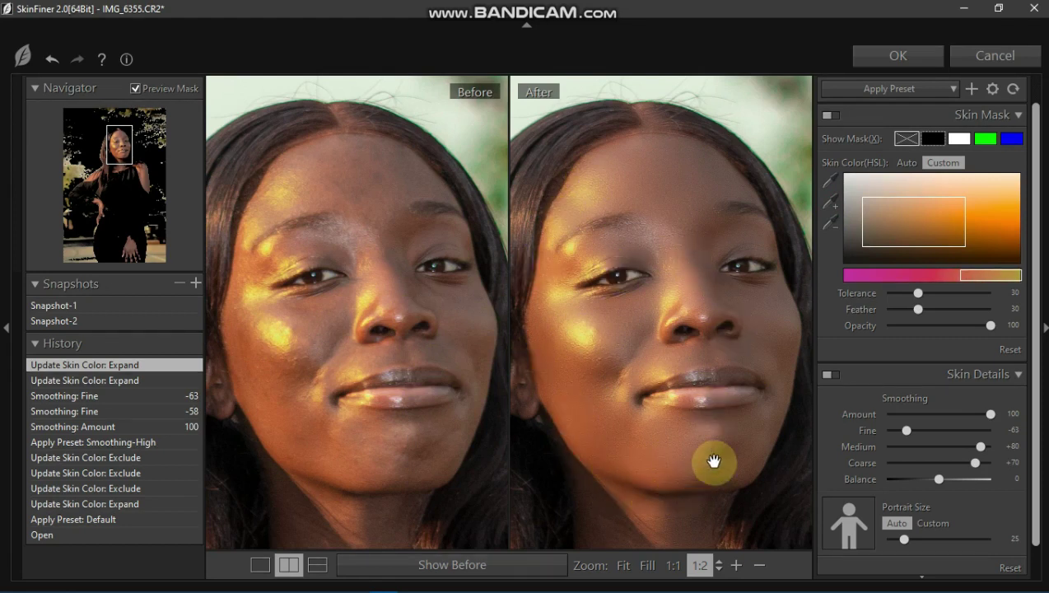
- Set the skin tone hue to +33 and compare the face with the skin tone adjustments switched off and on
scroll(714, 460, "down", 1)
scroll(714, 460, "down", 1)
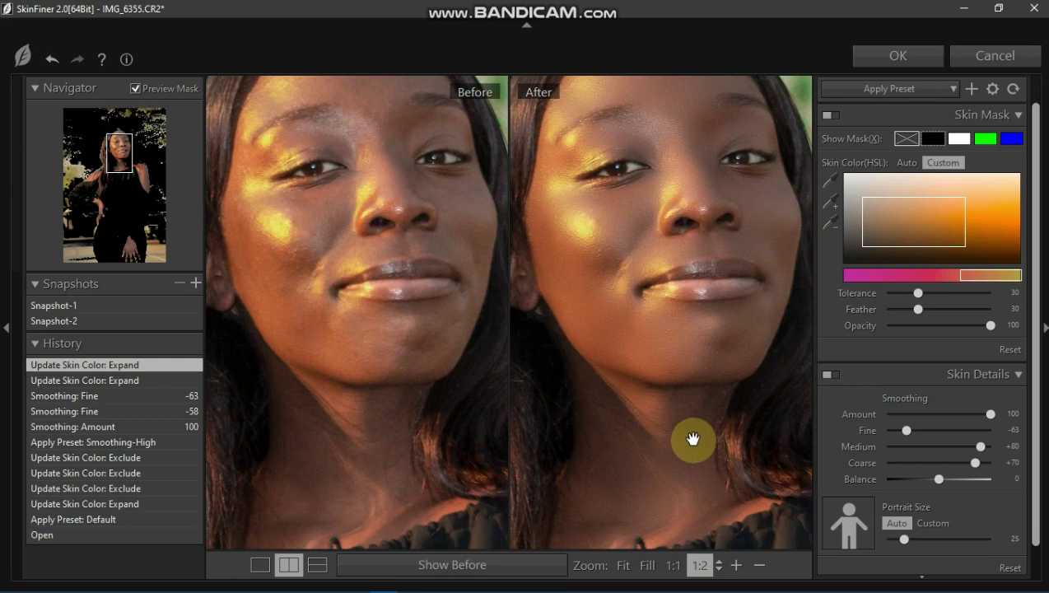
left_click_drag(684, 227, 684, 356)
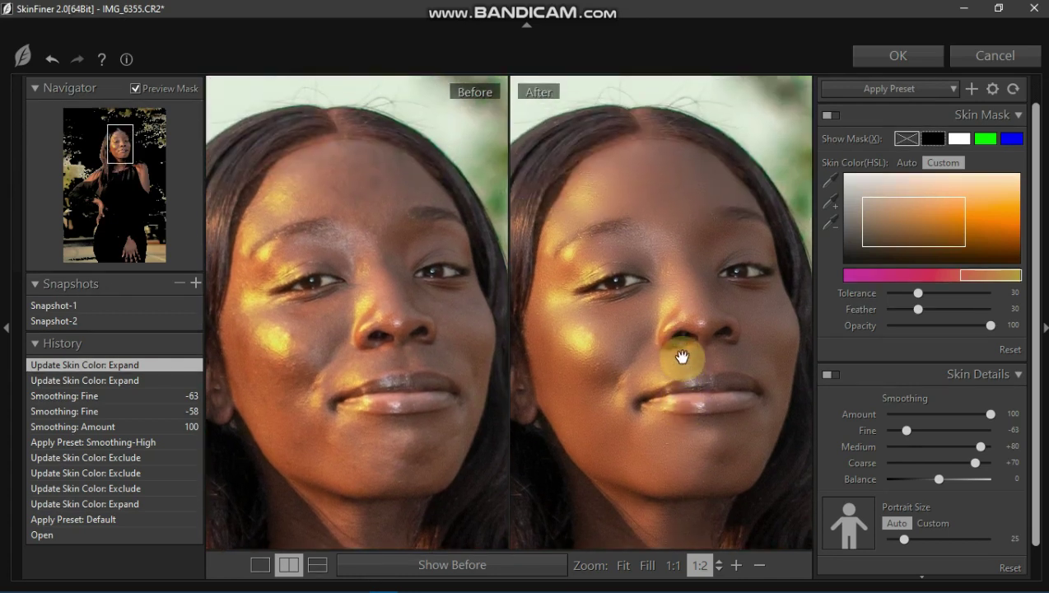
left_click(759, 566)
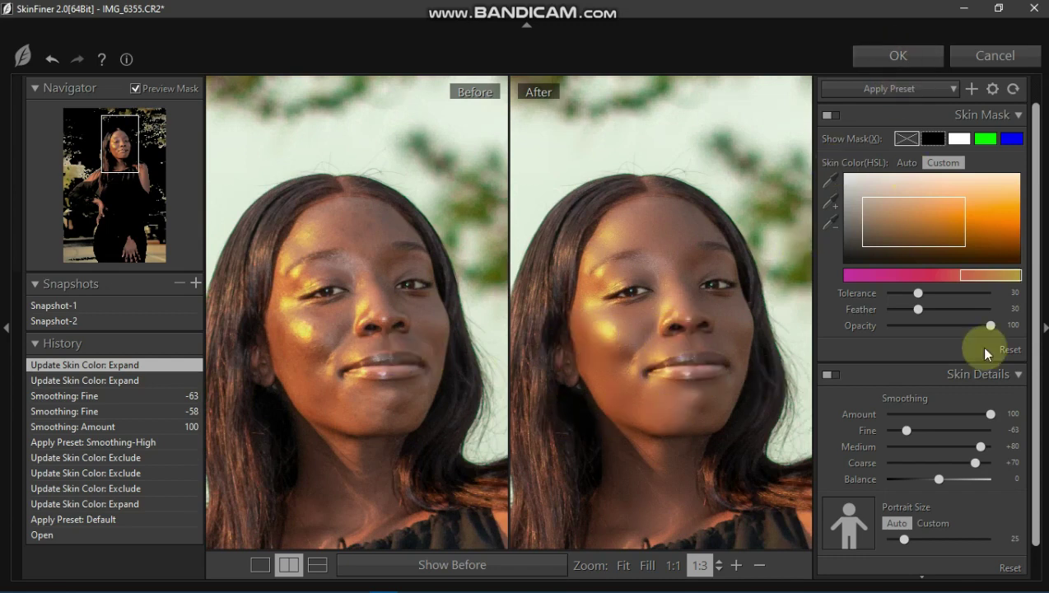
left_click(1019, 375)
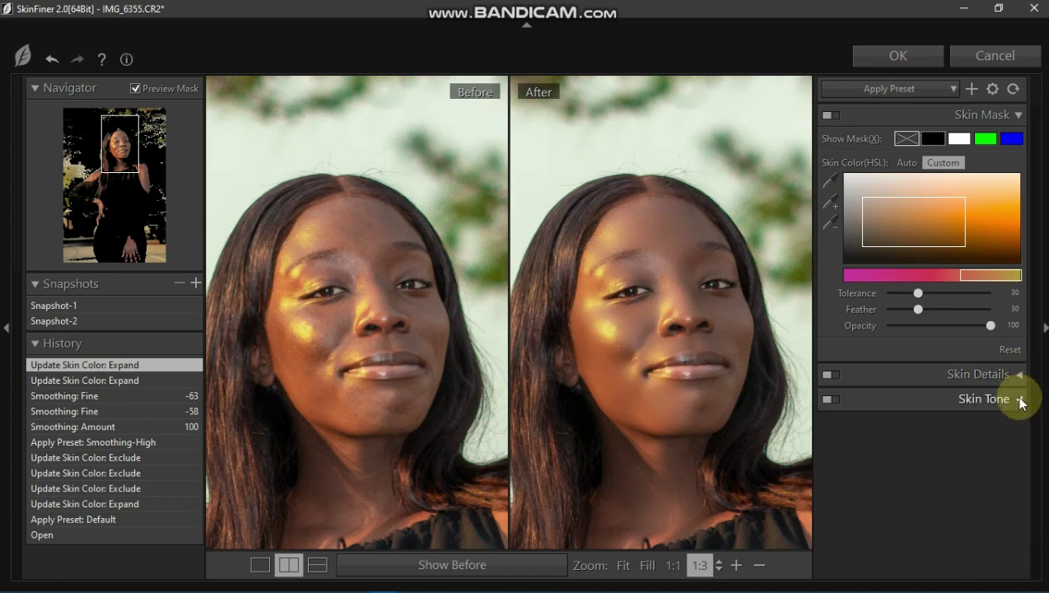
left_click(1019, 399)
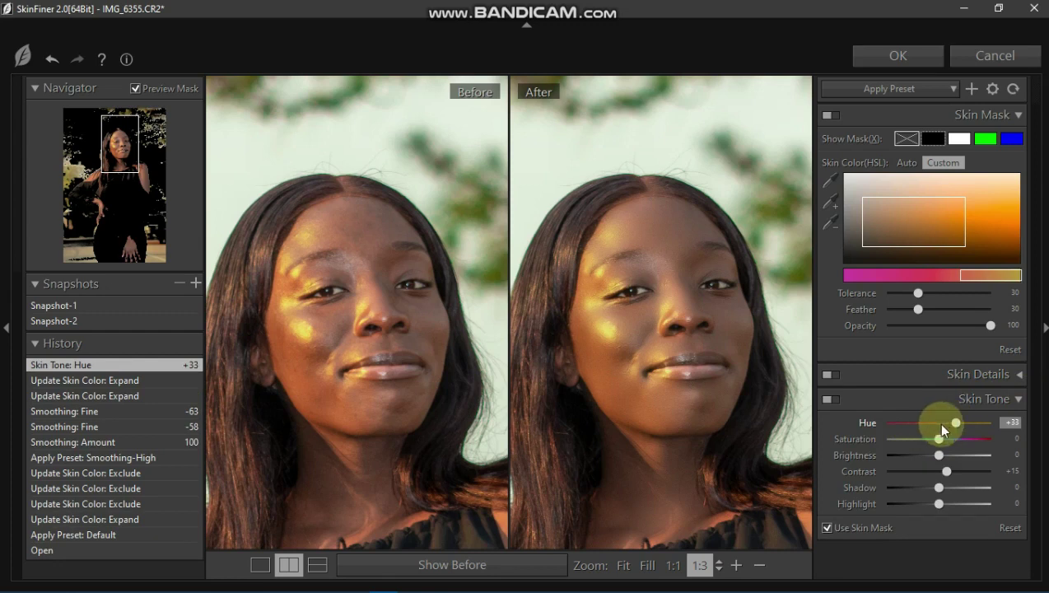
left_click(827, 401)
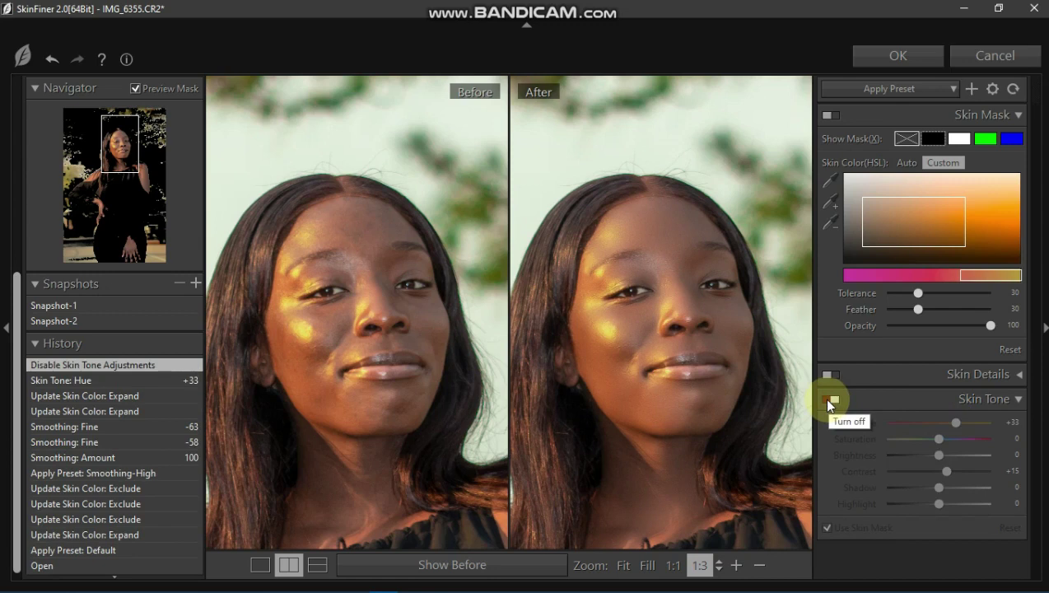
left_click(828, 401)
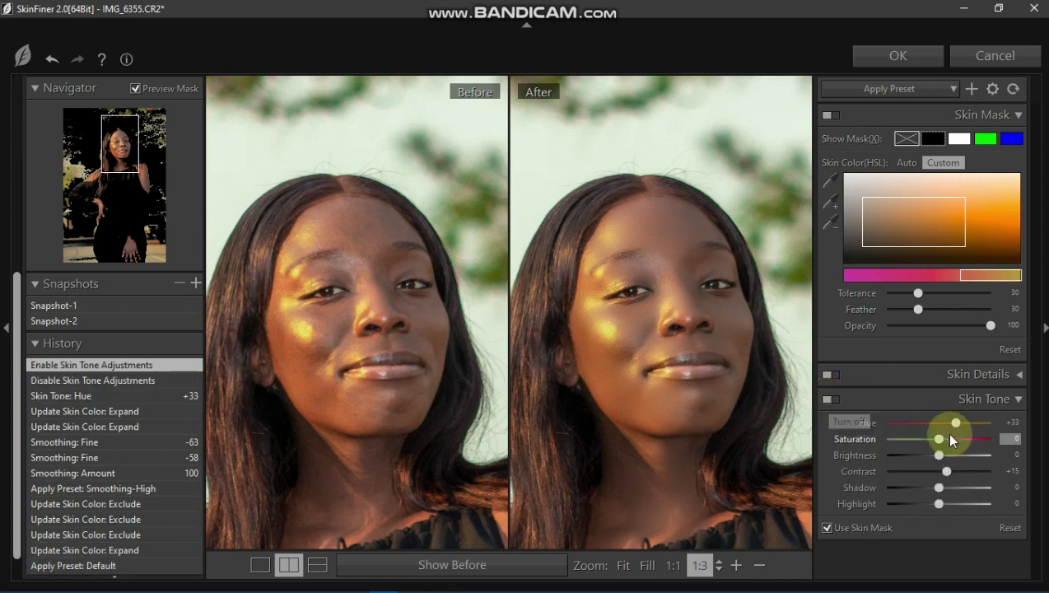
- Set the skin tone saturation to -11, brightness to +3, contrast to +6, shadow to -2 and highlight to +22
left_click_drag(938, 444, 943, 473)
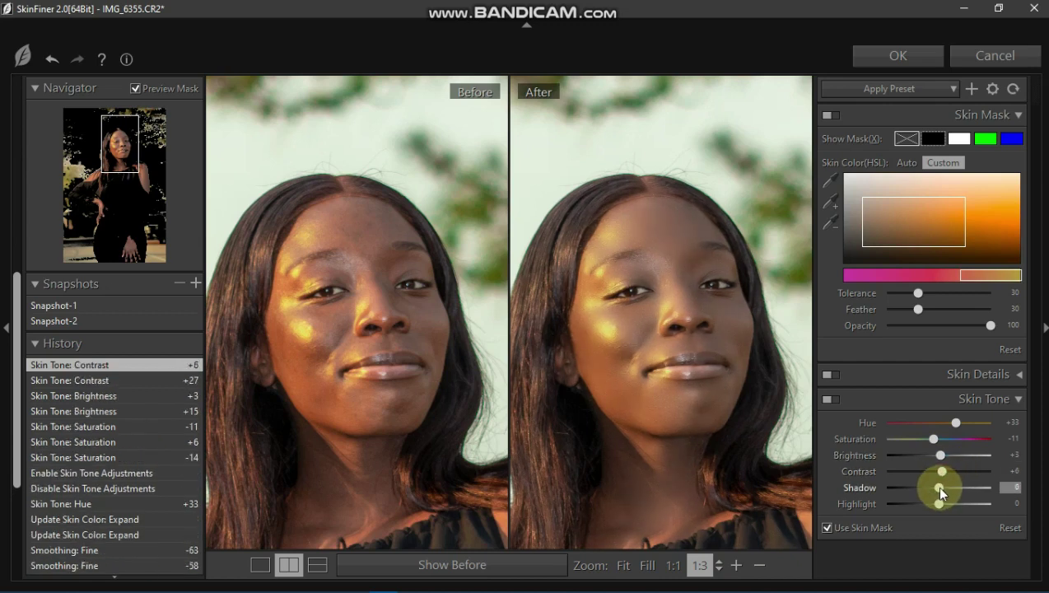
left_click_drag(951, 489, 953, 511)
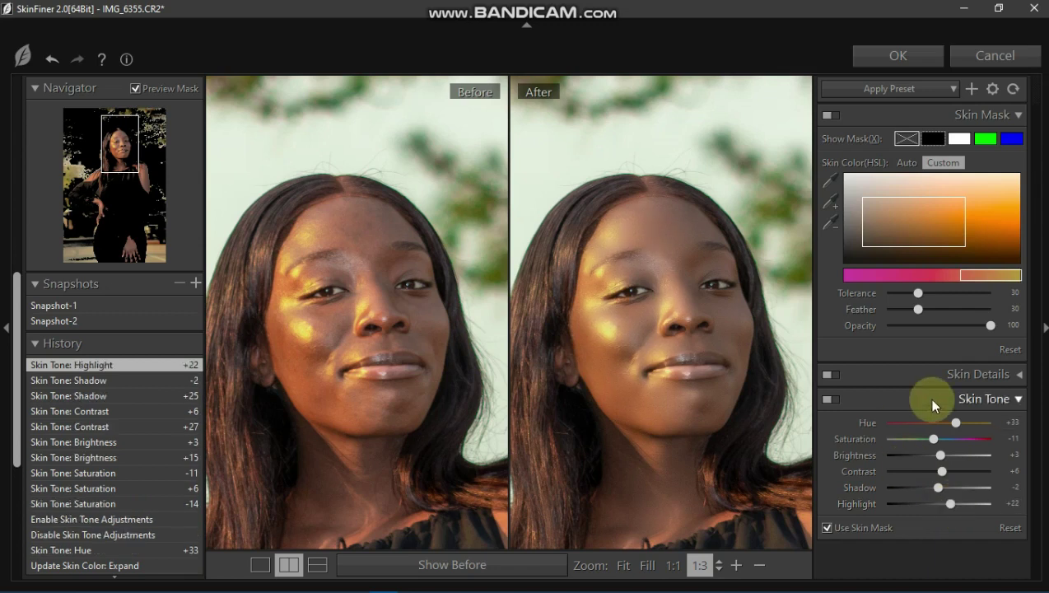
left_click_drag(679, 344, 680, 297)
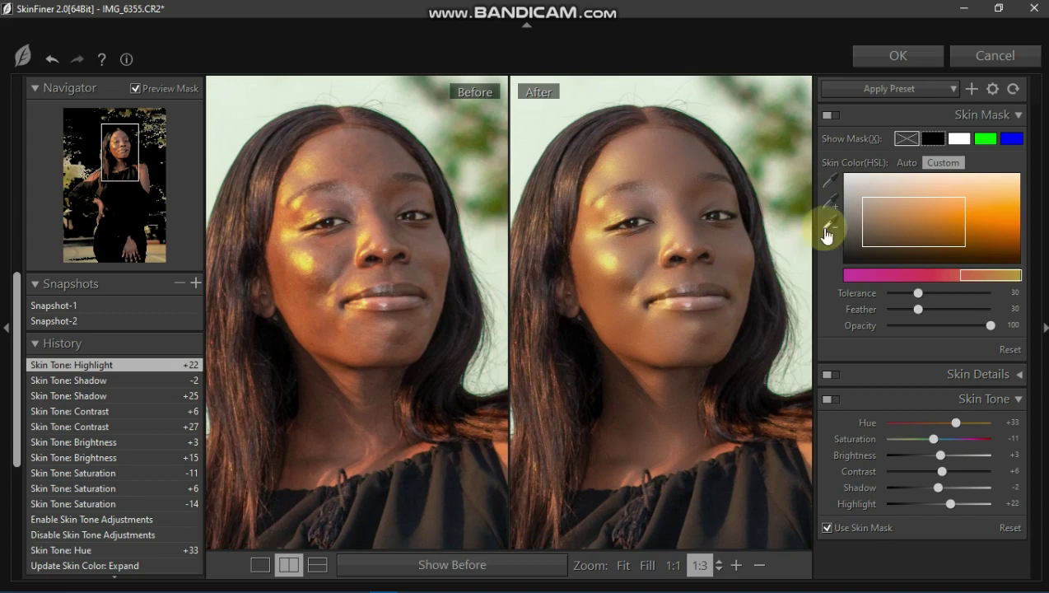
- Apply the SkinFiner adjustments to Layer 1 and inspect the whole photo and the face in Photoshop
left_click(892, 55)
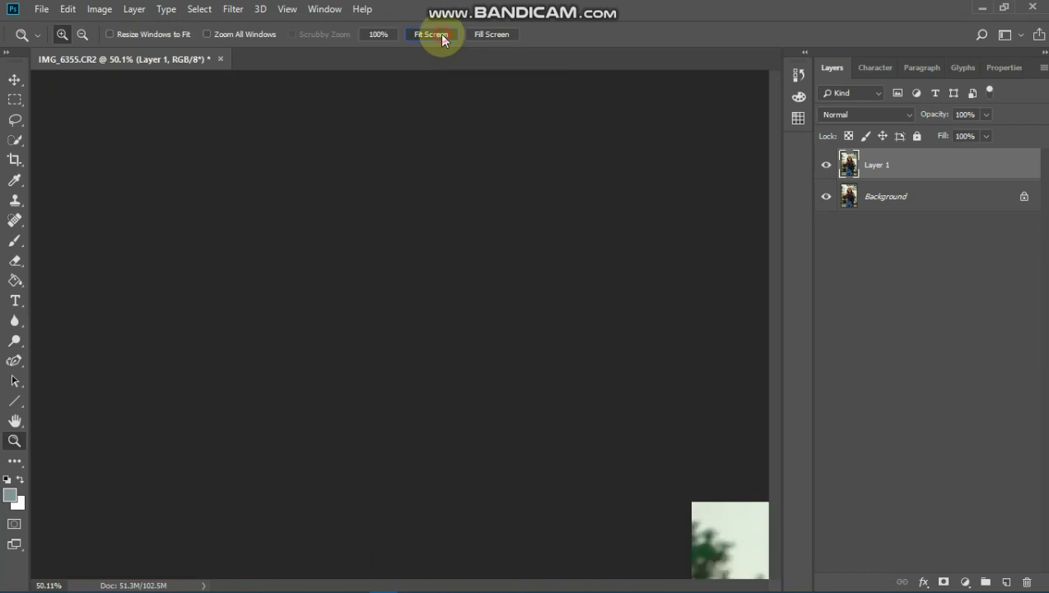
left_click(439, 34)
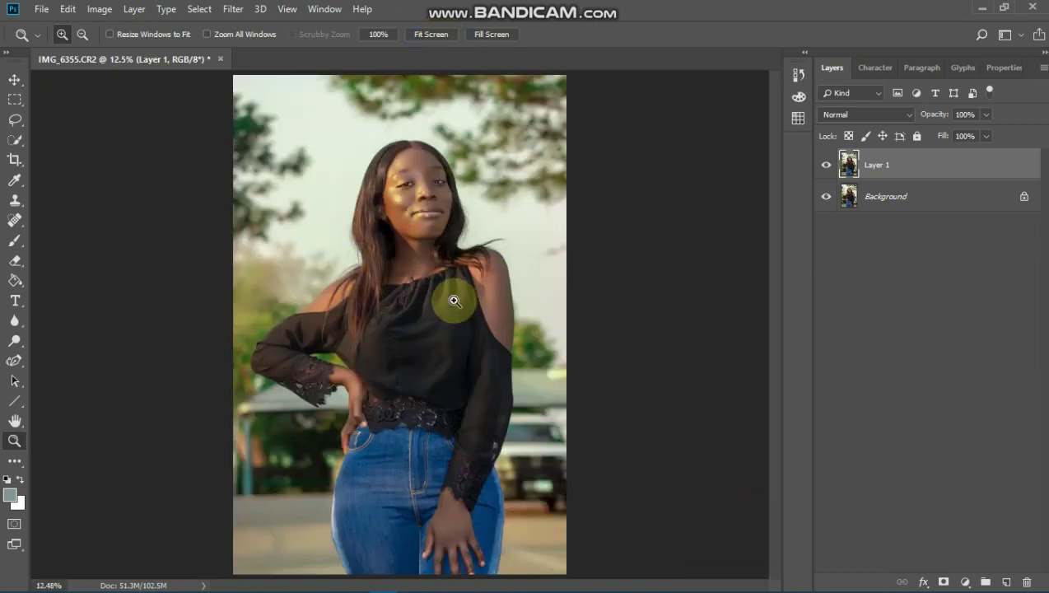
left_click_drag(355, 136, 539, 375)
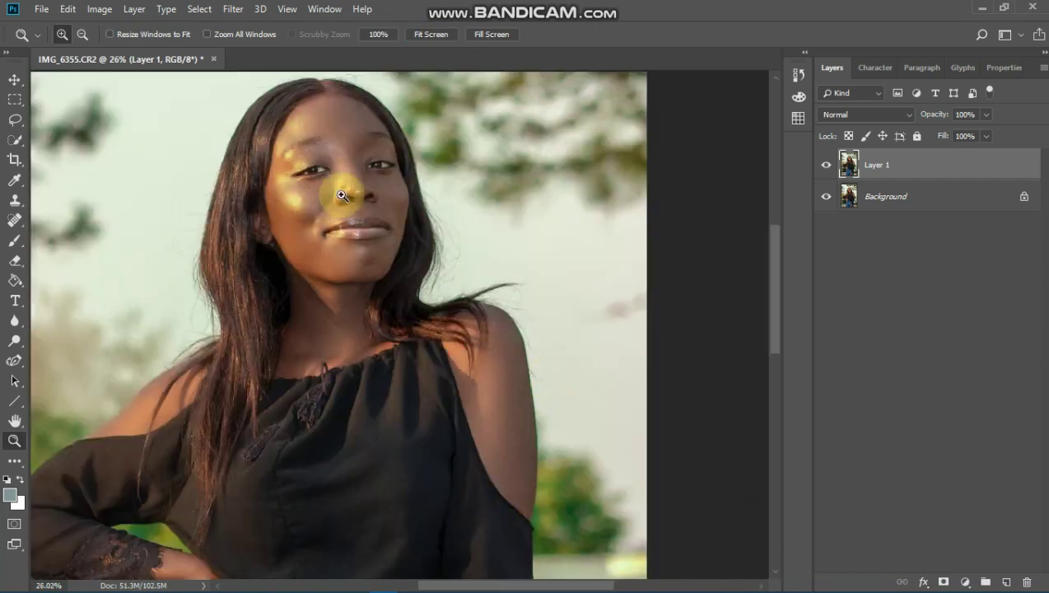
left_click_drag(243, 99, 469, 357)
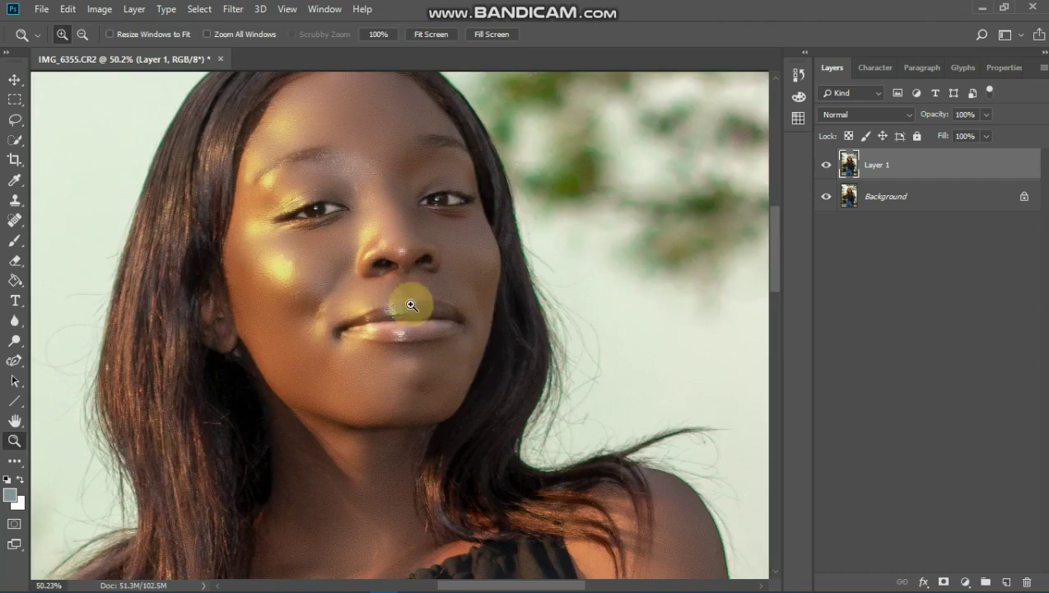
- Compare the face up close with Layer 1 hidden and shown, ending on the whole photo
left_click_drag(199, 84, 546, 476)
scroll(770, 220, "up", 3)
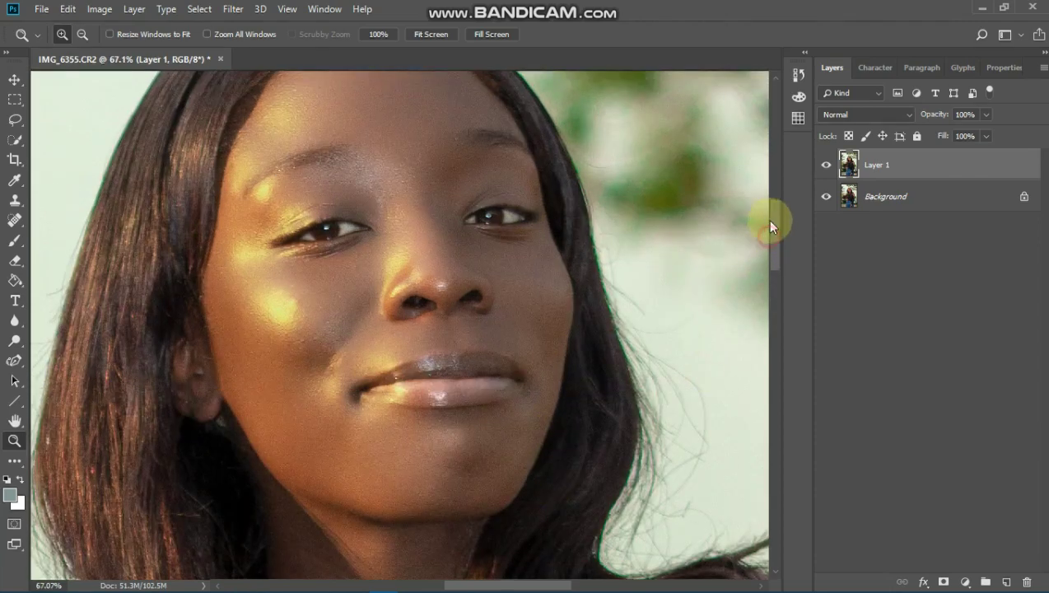
scroll(769, 243, "down", 4)
scroll(768, 239, "up", 2)
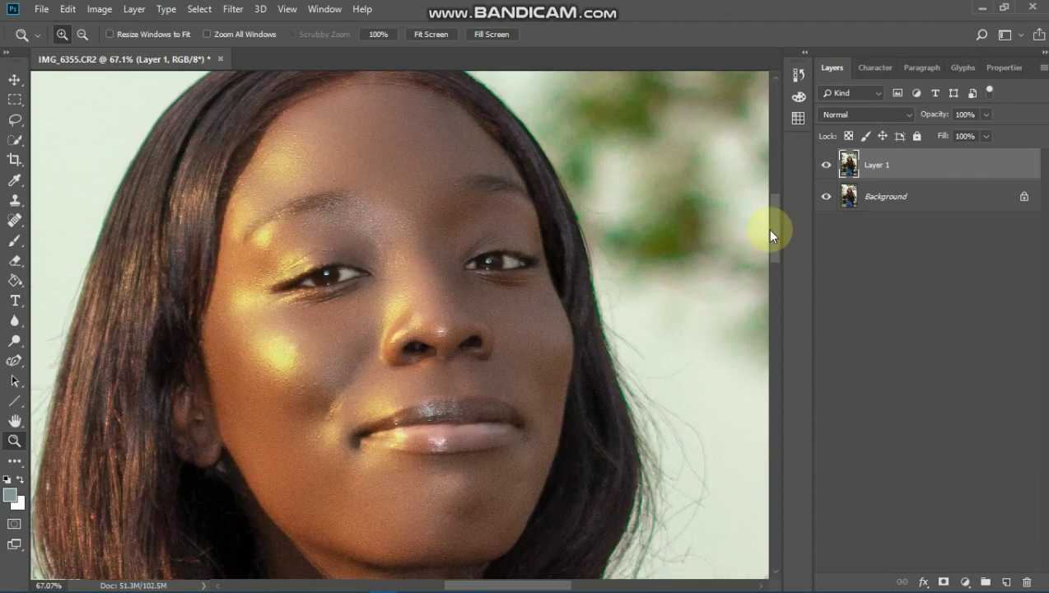
left_click(826, 166)
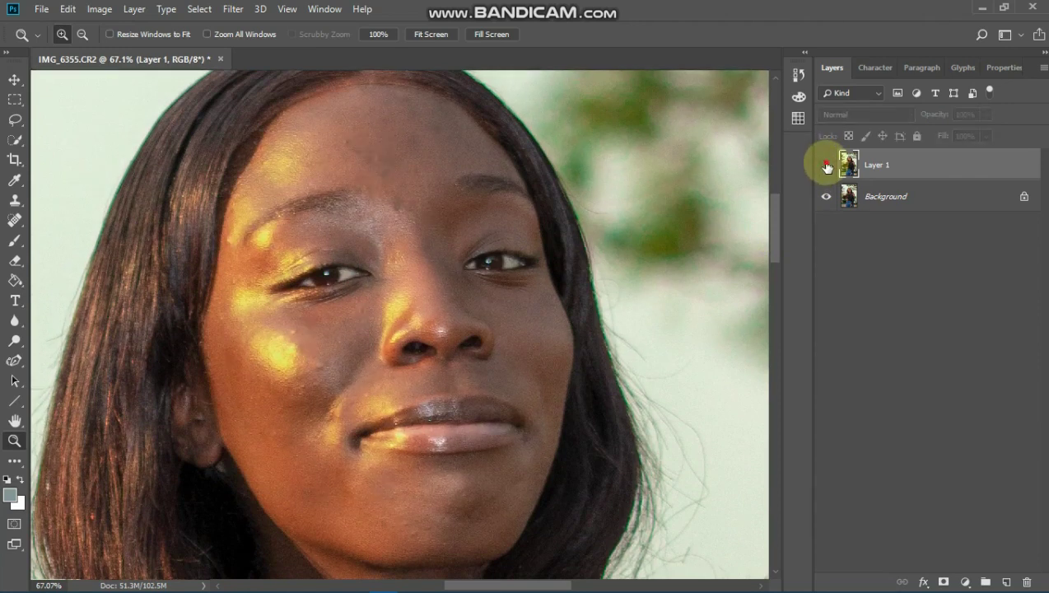
left_click(826, 166)
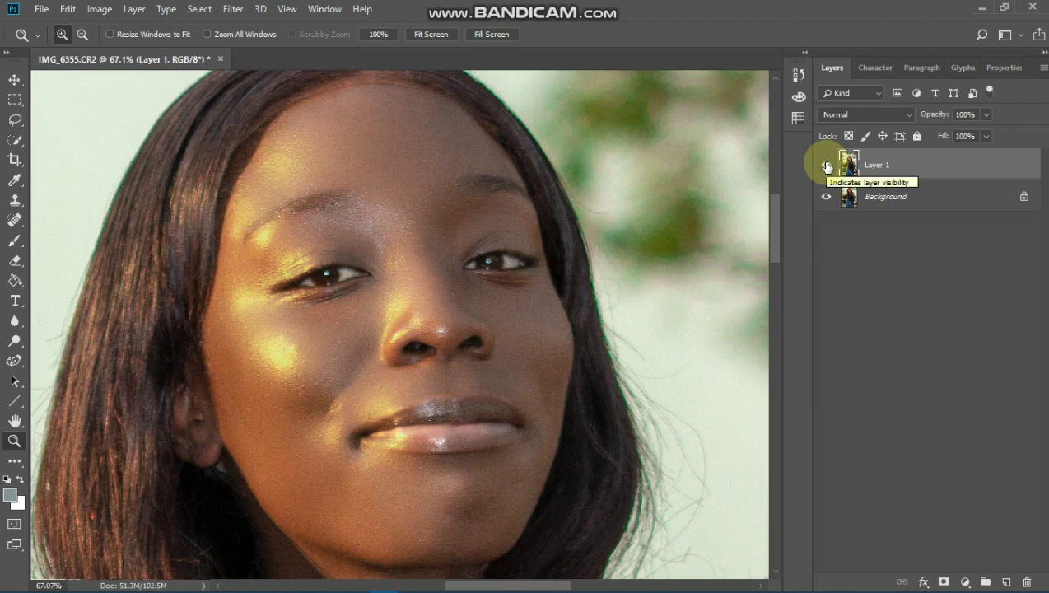
left_click(428, 35)
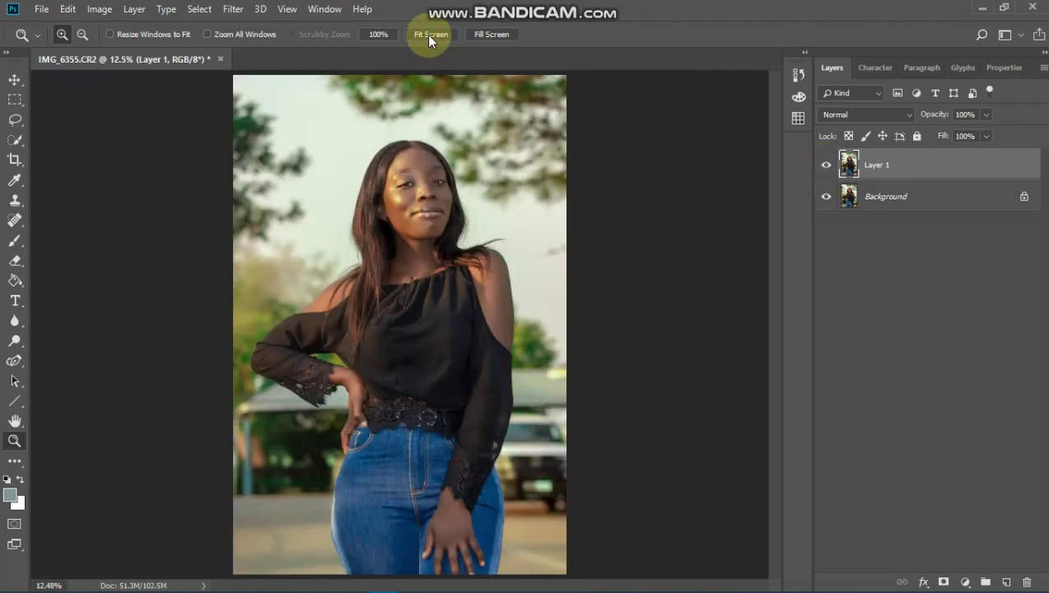
- Compare the skin on the lower hand and the bare shoulder with and without Layer 1, ending on the full portrait
left_click_drag(385, 475, 517, 587)
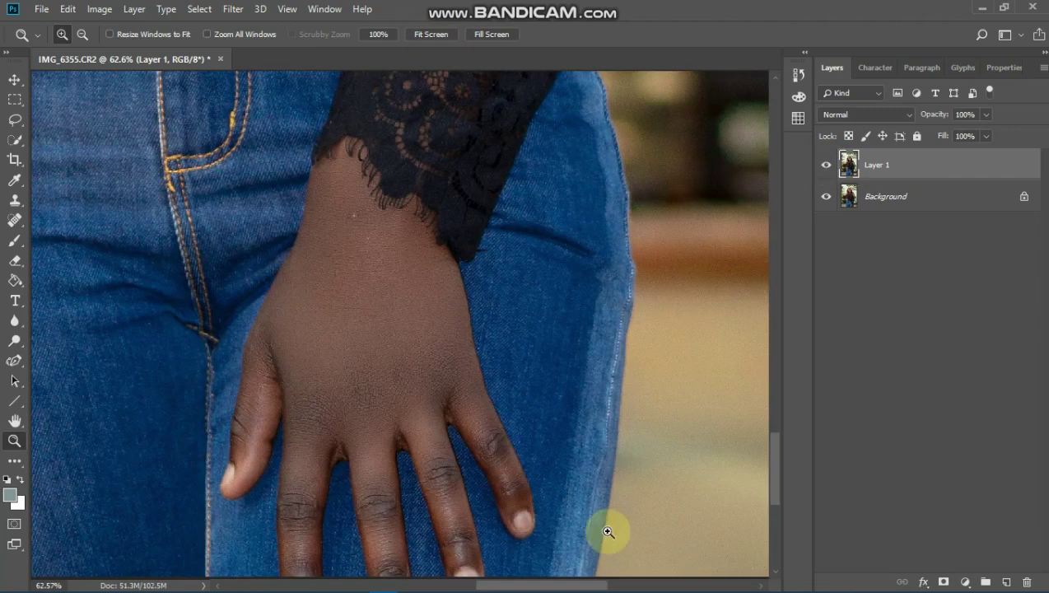
left_click(827, 167)
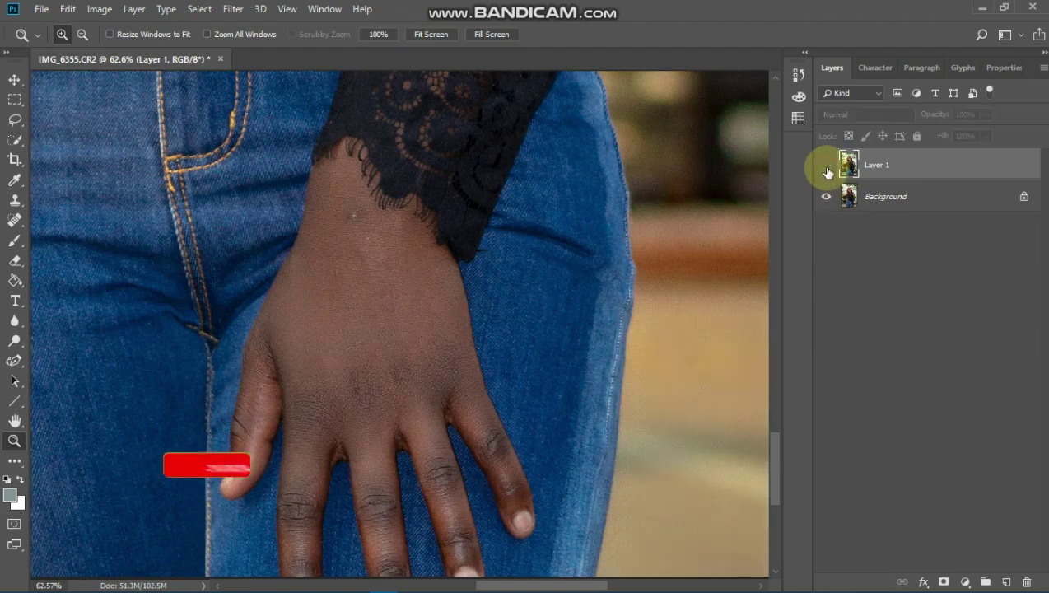
left_click(827, 169)
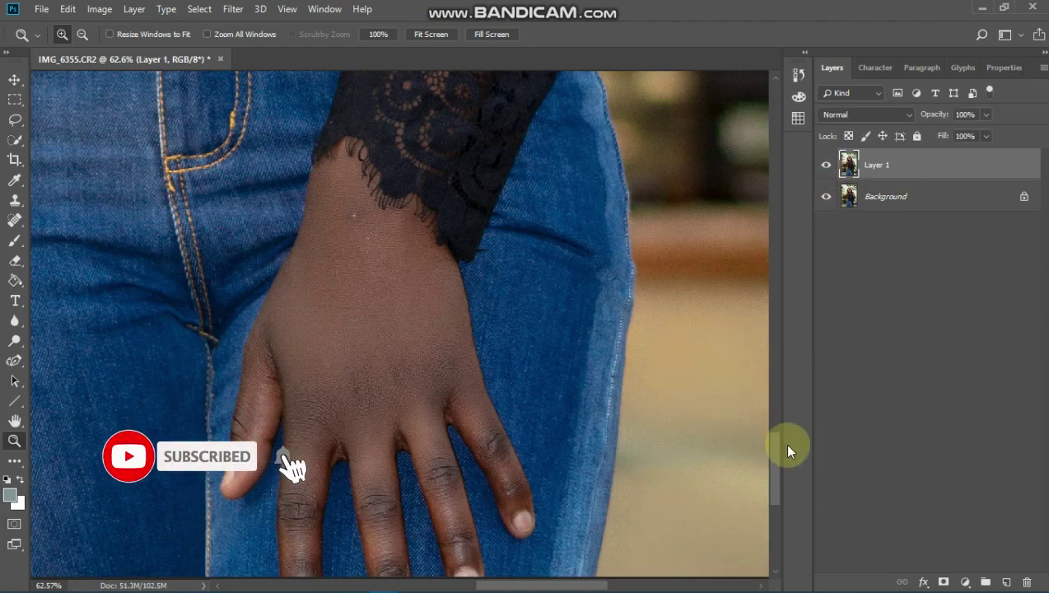
left_click_drag(768, 451, 774, 306)
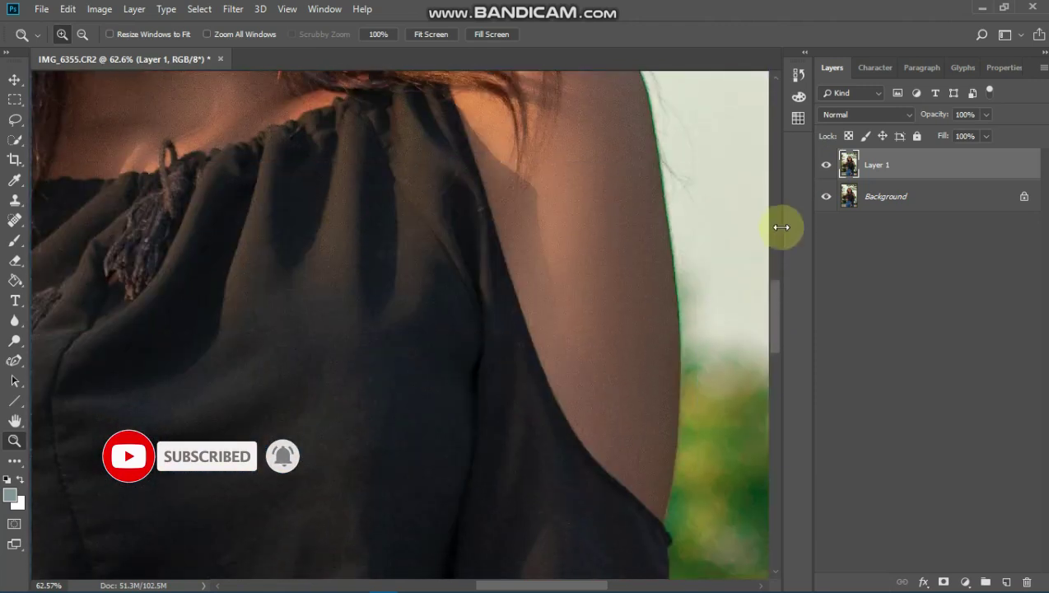
left_click(827, 165)
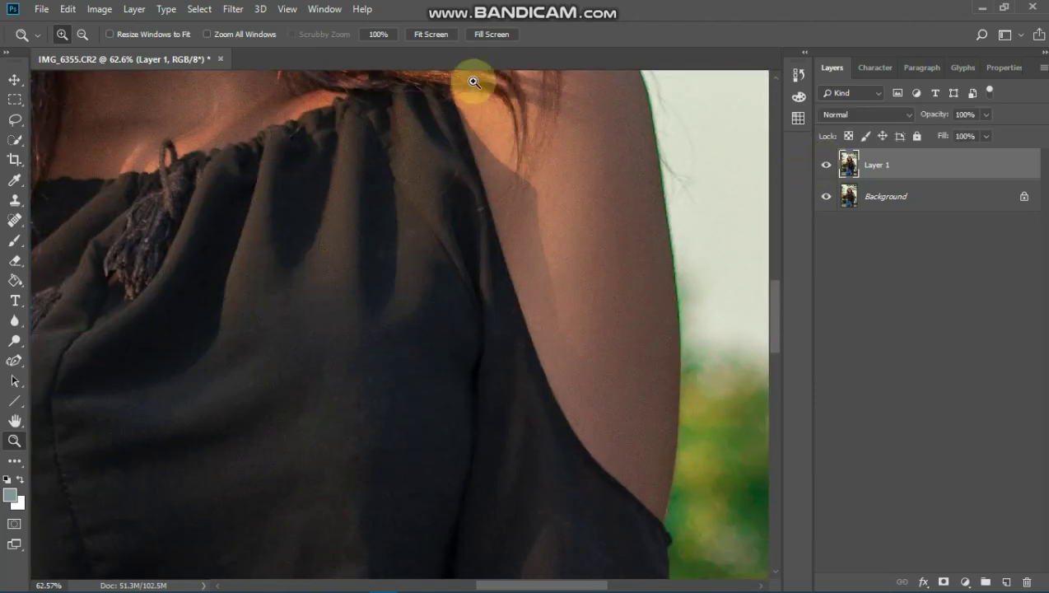
left_click(433, 34)
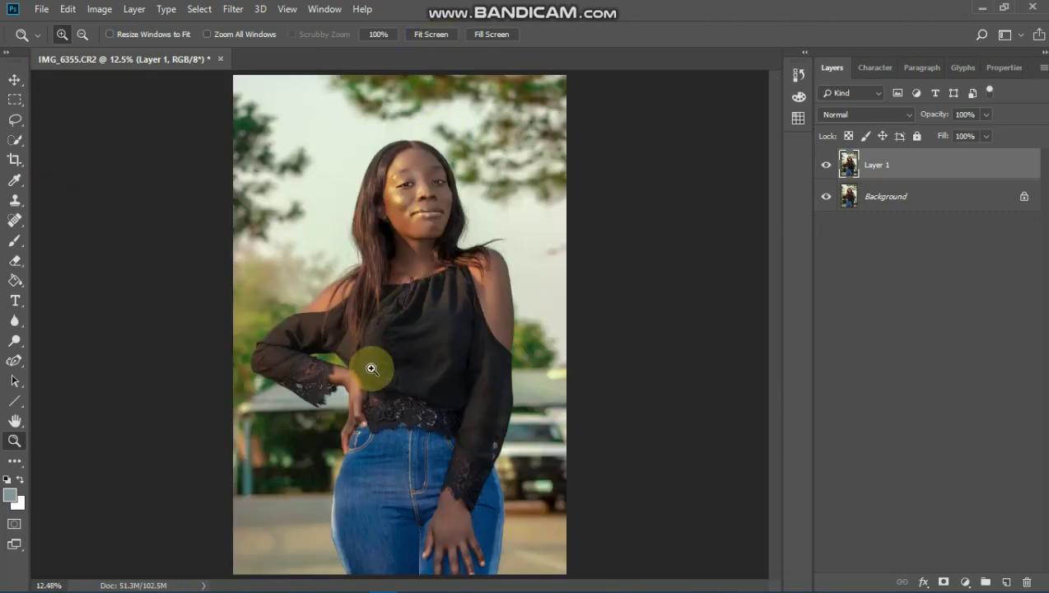